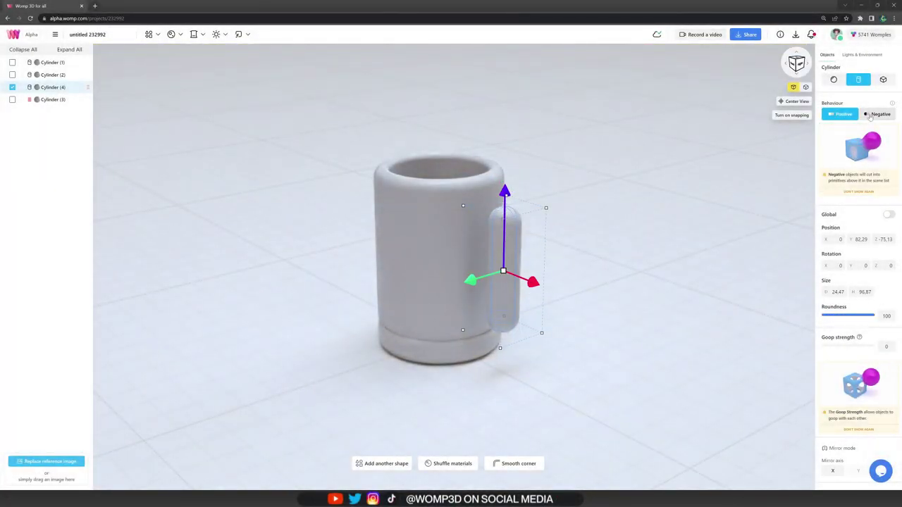
# Make the rounded side cylinder negative and push it into the mug's wall to cut a groove.
pyautogui.click(870, 117)
pyautogui.moveTo(534, 283); pyautogui.dragTo(516, 276)
pyautogui.click(887, 357)
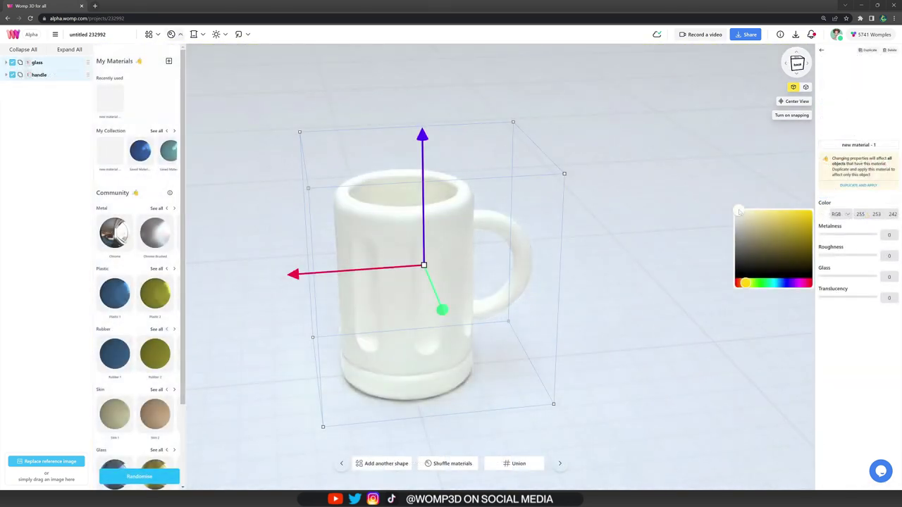
# Raise the Glass value of the material shared by the mug's glass and handle.
pyautogui.moveTo(866, 279); pyautogui.dragTo(872, 280)
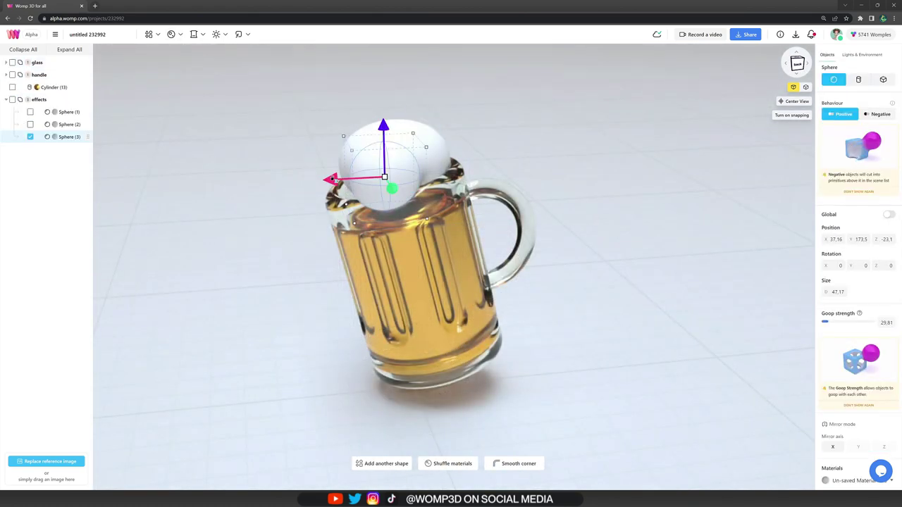
# Duplicate the front foam sphere twice and place the copies around the tilted mug's rim.
pyautogui.hotkey('ctrl', 'd')
pyautogui.moveTo(333, 179); pyautogui.dragTo(297, 180)
pyautogui.moveTo(348, 127); pyautogui.dragTo(348, 159)
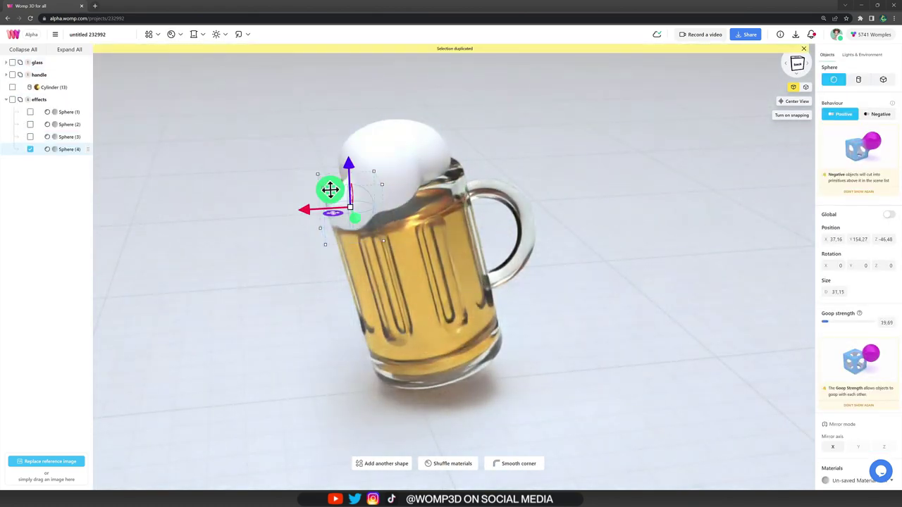
pyautogui.hotkey('ctrl', 'd')
pyautogui.moveTo(330, 191)
pyautogui.mouseDown()
pyautogui.moveTo(322, 175)
pyautogui.moveTo(346, 199)
pyautogui.mouseUp()
pyautogui.moveTo(340, 155); pyautogui.dragTo(341, 117)
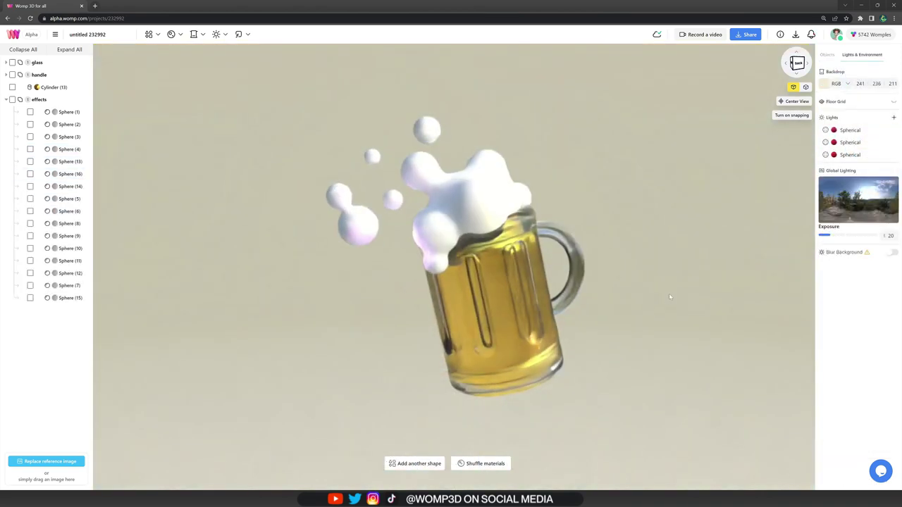
pyautogui.moveTo(670, 296); pyautogui.dragTo(606, 289)
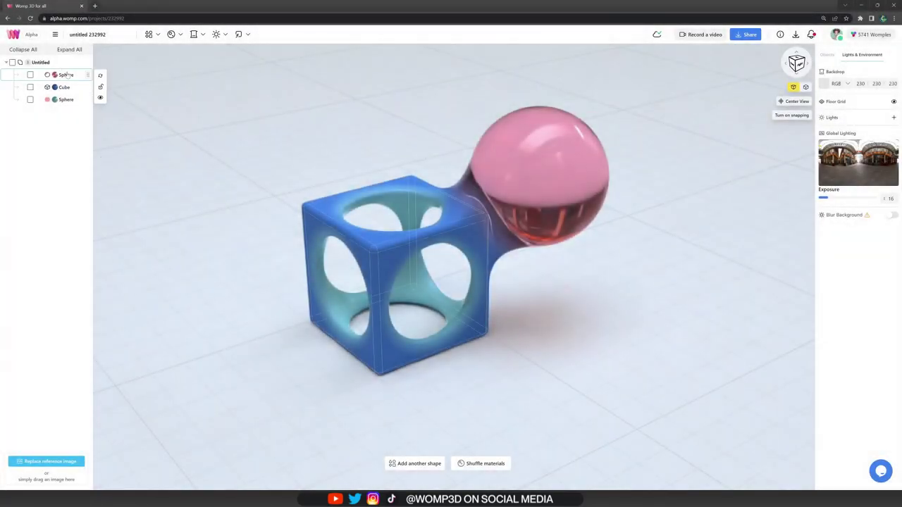
# Delete the sample group of spheres and cube from the scene and add a cylinder primitive.
pyautogui.click(61, 62)
pyautogui.press('Delete')
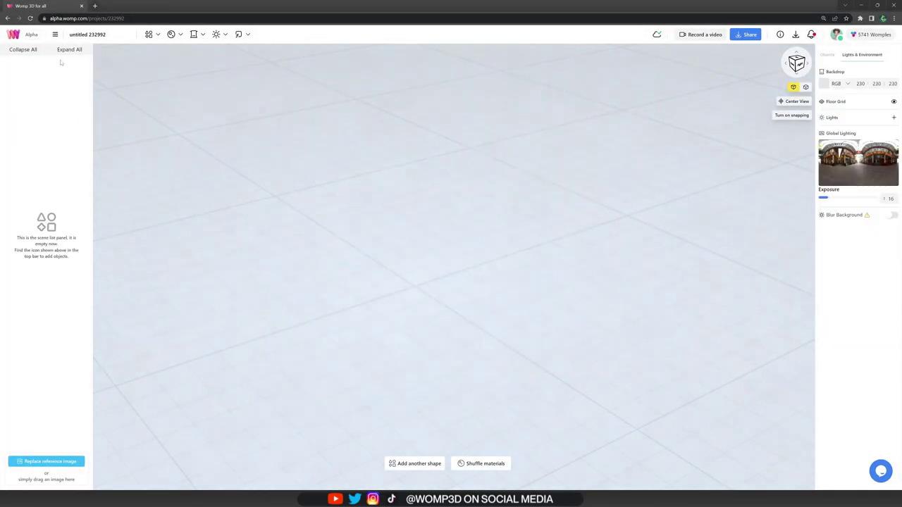
pyautogui.click(150, 36)
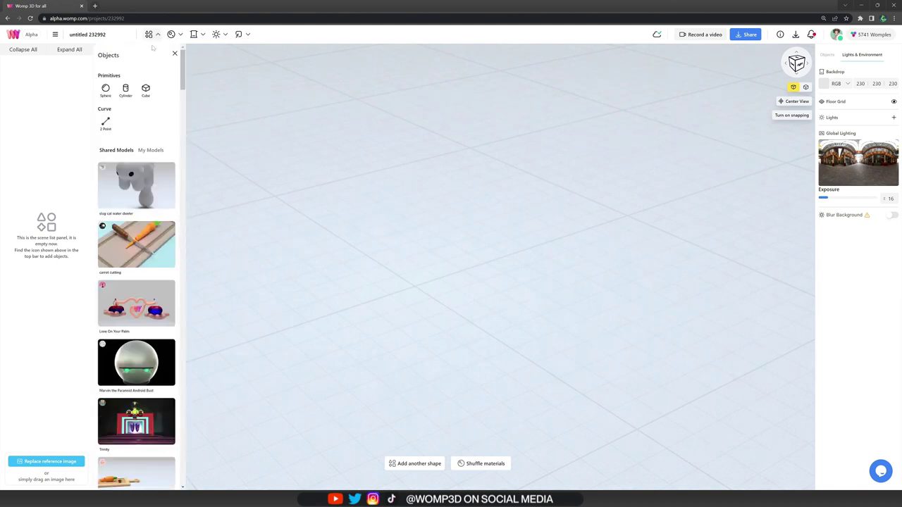
pyautogui.click(126, 88)
pyautogui.click(174, 54)
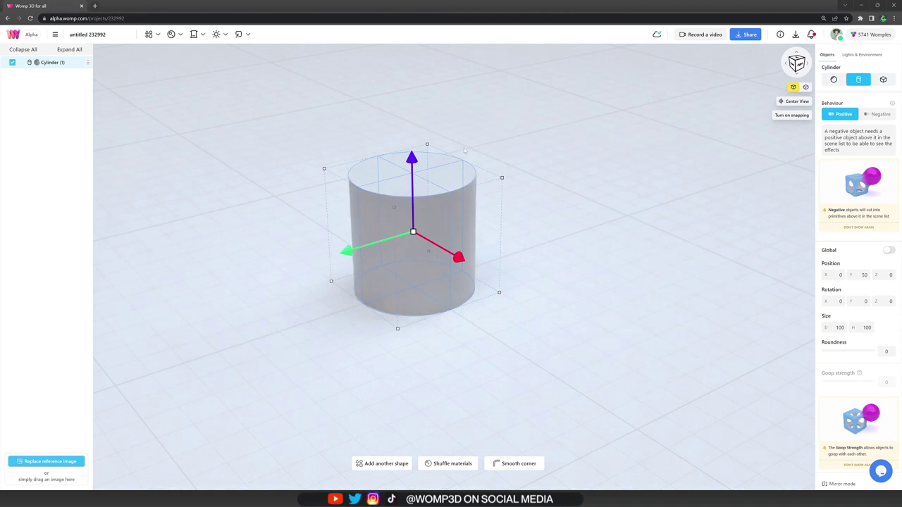
# Flatten the cylinder to a disc about 24 high and set its roundness to 60.
pyautogui.moveTo(462, 160)
pyautogui.moveTo(462, 160); pyautogui.dragTo(462, 230)
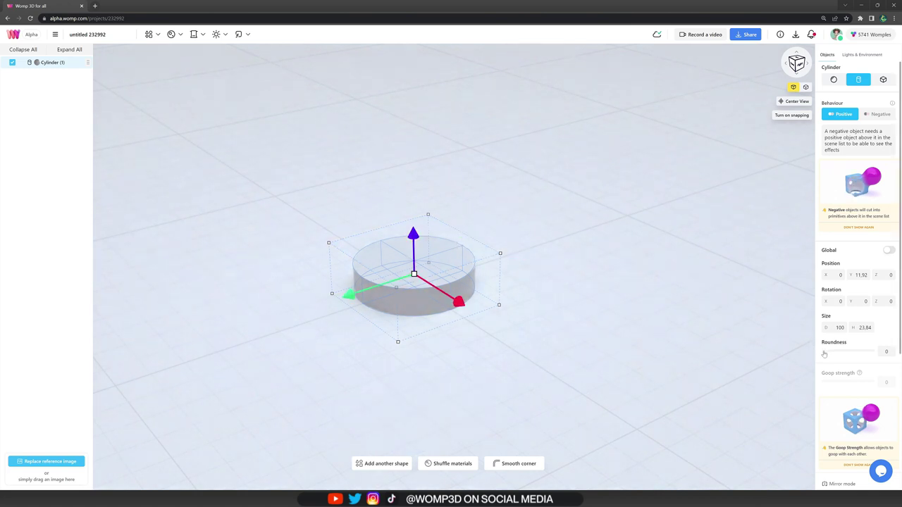
pyautogui.moveTo(825, 354); pyautogui.dragTo(850, 355)
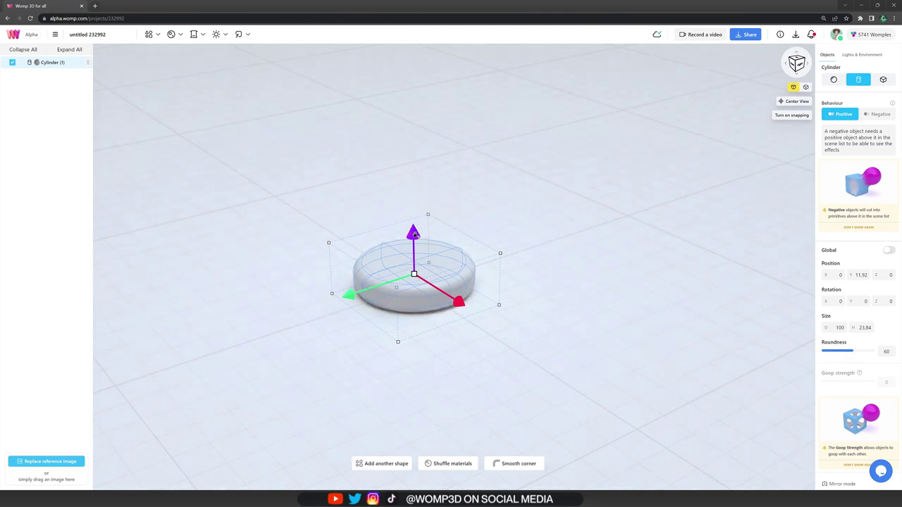
# Duplicate the disc upward and stretch the copy into a mug body about 129 high with roundness 18.
pyautogui.keyDown('alt'); pyautogui.moveTo(414, 234); pyautogui.dragTo(414, 214); pyautogui.keyUp('alt')
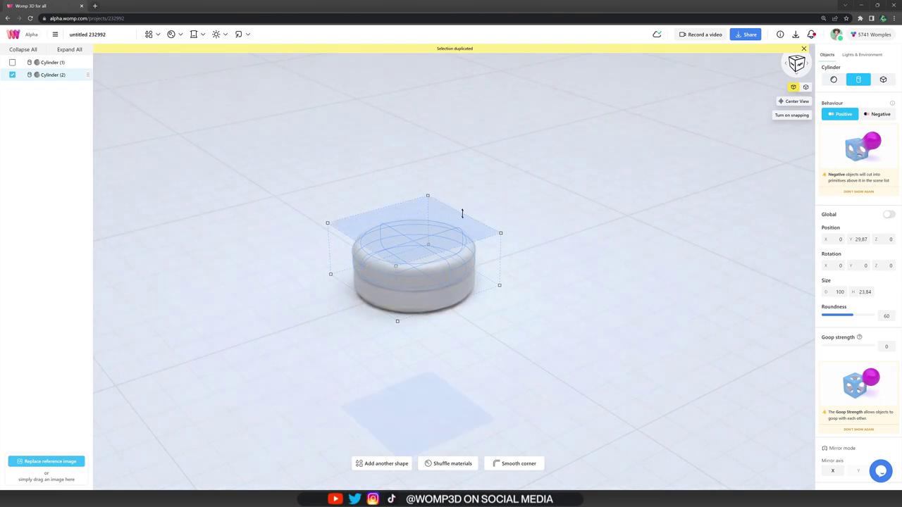
pyautogui.moveTo(409, 210); pyautogui.dragTo(468, 92)
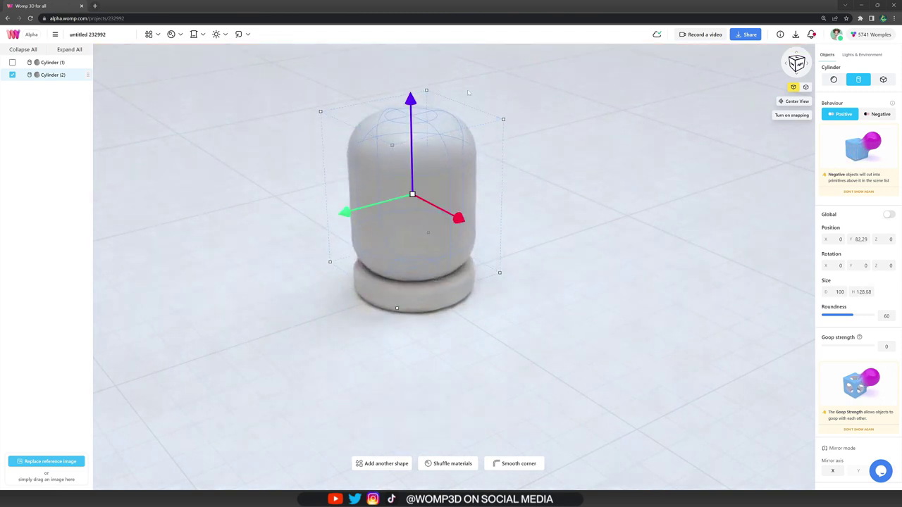
pyautogui.moveTo(837, 318); pyautogui.dragTo(831, 318)
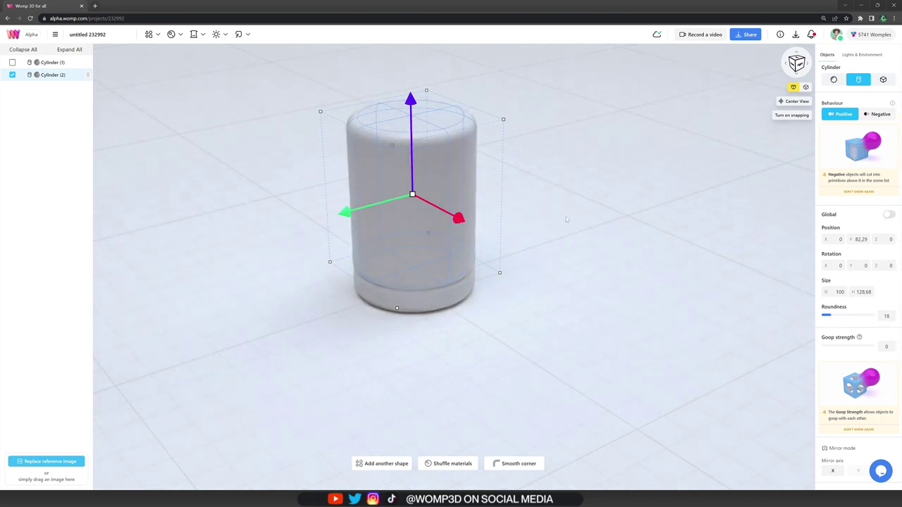
# Copy and paste the mug body, raise the copy above the rim and narrow it to about 72 in diameter.
pyautogui.hotkey('ctrl', 'c')
pyautogui.hotkey('ctrl', 'v')
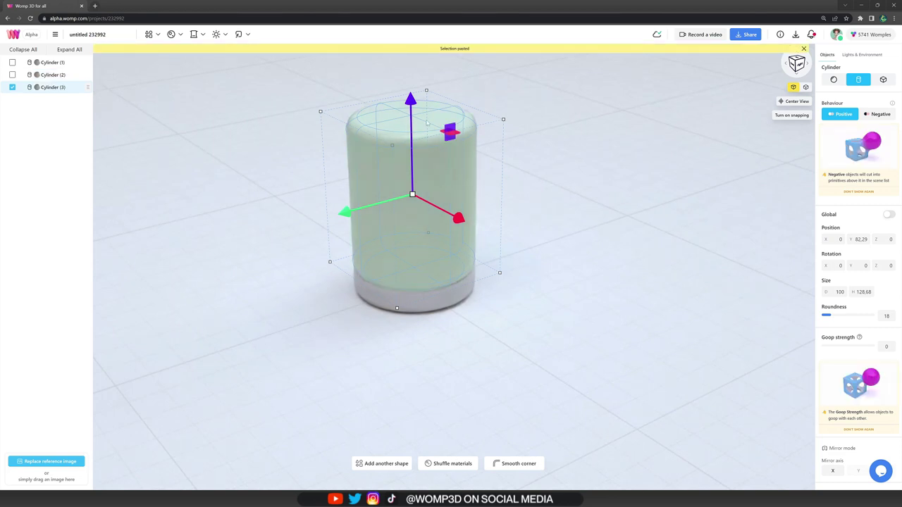
pyautogui.moveTo(411, 99); pyautogui.dragTo(411, 66)
pyautogui.moveTo(596, 111); pyautogui.dragTo(635, 266, button='right')
pyautogui.moveTo(446, 295); pyautogui.dragTo(432, 308)
pyautogui.moveTo(448, 231); pyautogui.dragTo(447, 208)
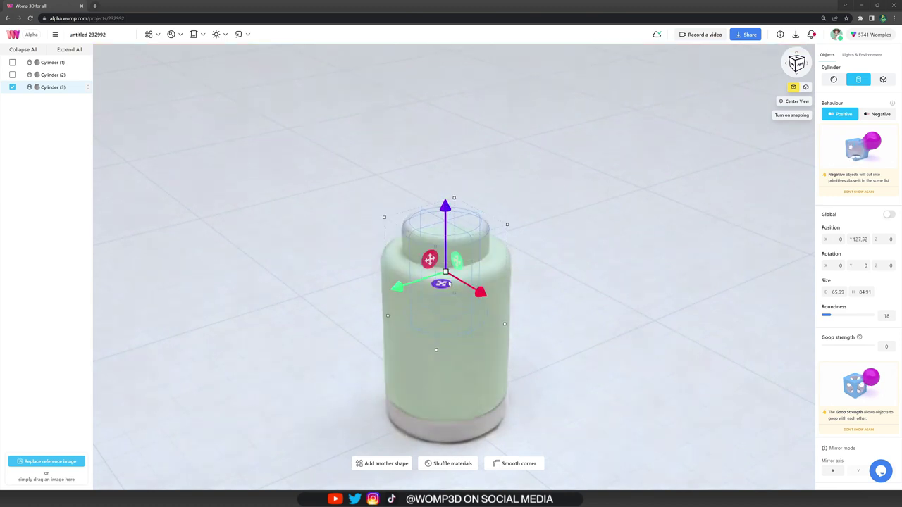
pyautogui.moveTo(445, 273); pyautogui.dragTo(448, 276)
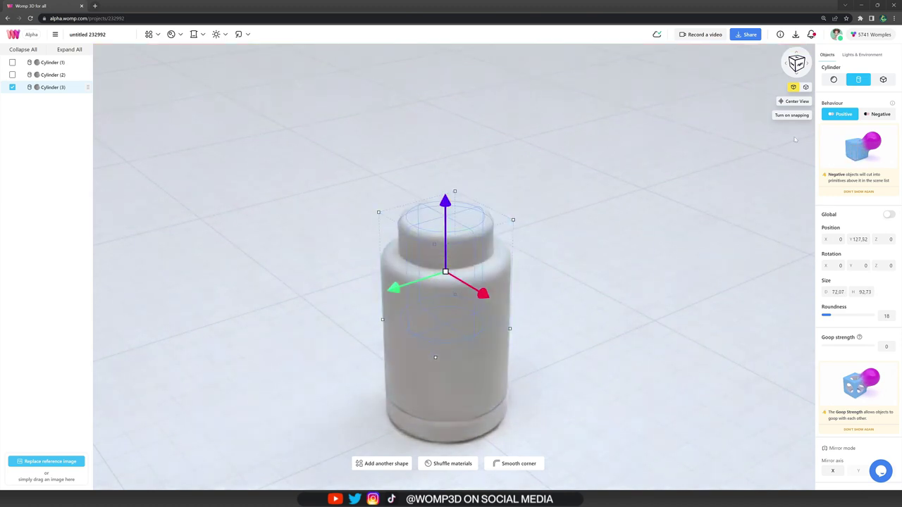
# Make the inner cylinder negative and extend it down to about 166 high to hollow out the mug.
pyautogui.click(875, 115)
pyautogui.moveTo(445, 202); pyautogui.dragTo(445, 210)
pyautogui.moveTo(473, 347); pyautogui.dragTo(474, 352)
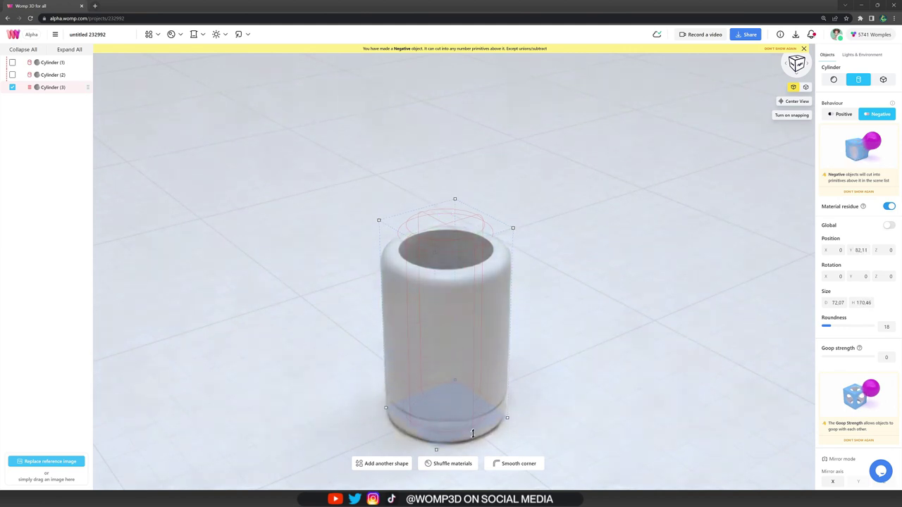
pyautogui.moveTo(473, 429); pyautogui.dragTo(473, 429)
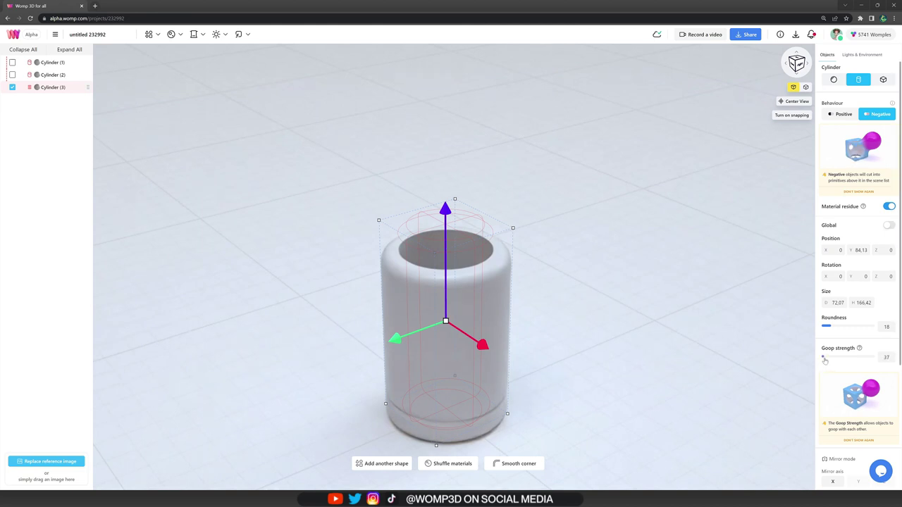
# Set the hollowing cylinder's goop strength to 10 to soften the mug's inner rim.
pyautogui.moveTo(824, 361); pyautogui.dragTo(823, 361)
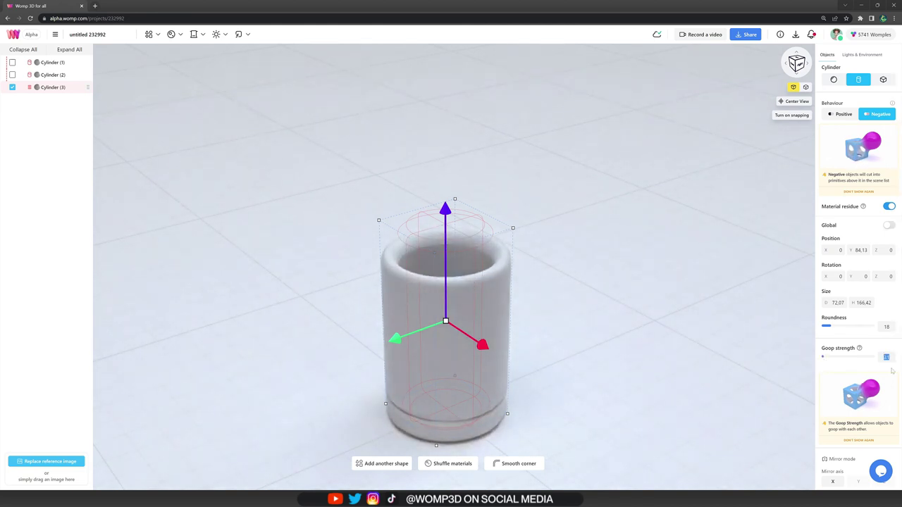
pyautogui.press('Return')
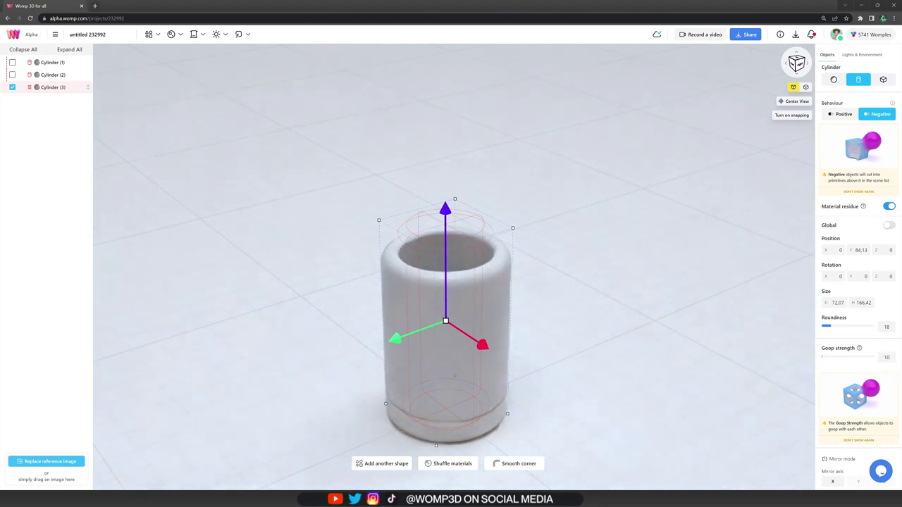
pyautogui.click(579, 369)
pyautogui.moveTo(592, 335); pyautogui.dragTo(603, 321)
# Raise the lower end of the hollowing cylinder slightly above the bottom of the mug.
pyautogui.click(453, 257)
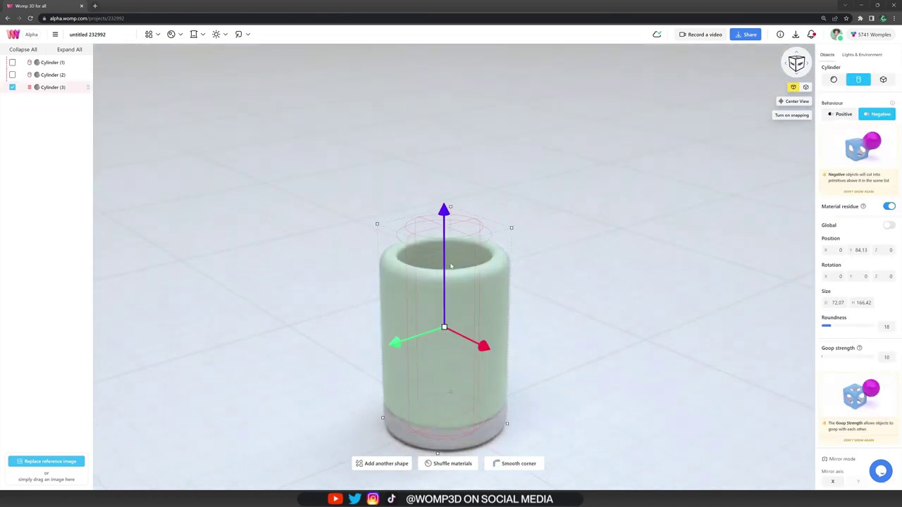
pyautogui.moveTo(445, 328); pyautogui.dragTo(445, 327)
pyautogui.moveTo(475, 444); pyautogui.dragTo(475, 439)
pyautogui.click(555, 400)
pyautogui.moveTo(556, 400); pyautogui.dragTo(552, 344, button='right')
# Paste another cylinder beside the mug's wall and reshape it to about 24 wide and 97 high with roundness 100.
pyautogui.click(476, 285)
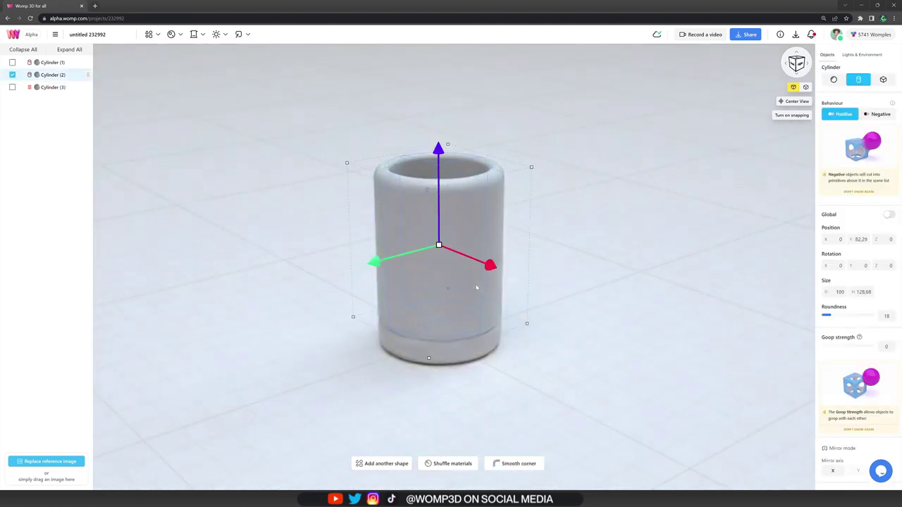
pyautogui.hotkey('ctrl', 'v')
pyautogui.moveTo(490, 265); pyautogui.dragTo(557, 306)
pyautogui.moveTo(406, 182); pyautogui.dragTo(476, 221)
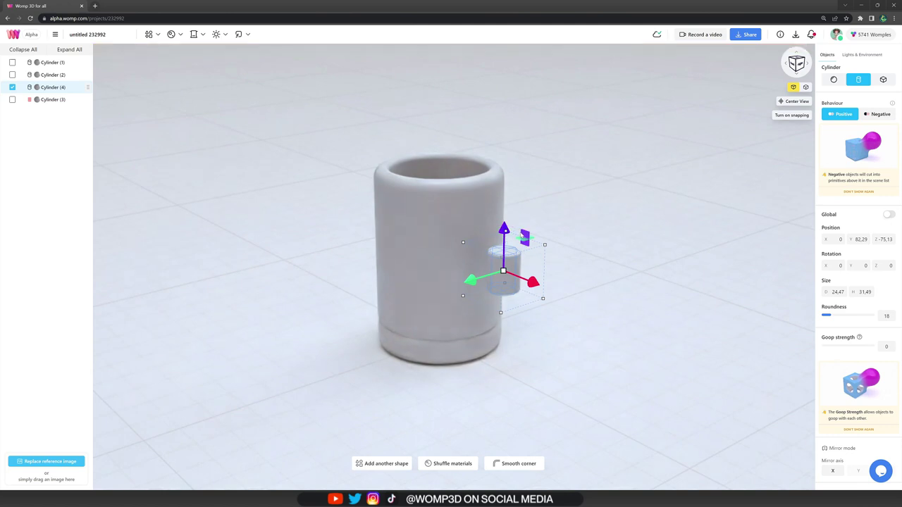
pyautogui.moveTo(524, 236); pyautogui.dragTo(525, 204)
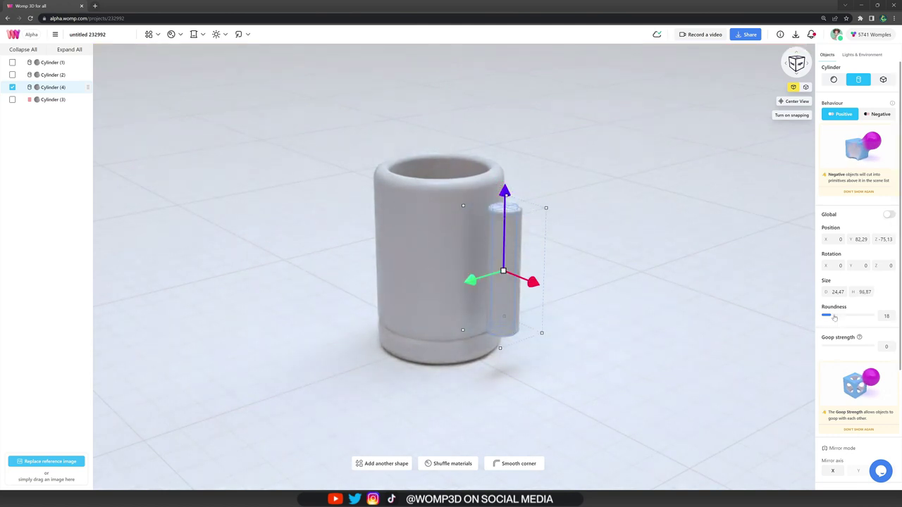
pyautogui.moveTo(856, 316); pyautogui.dragTo(875, 316)
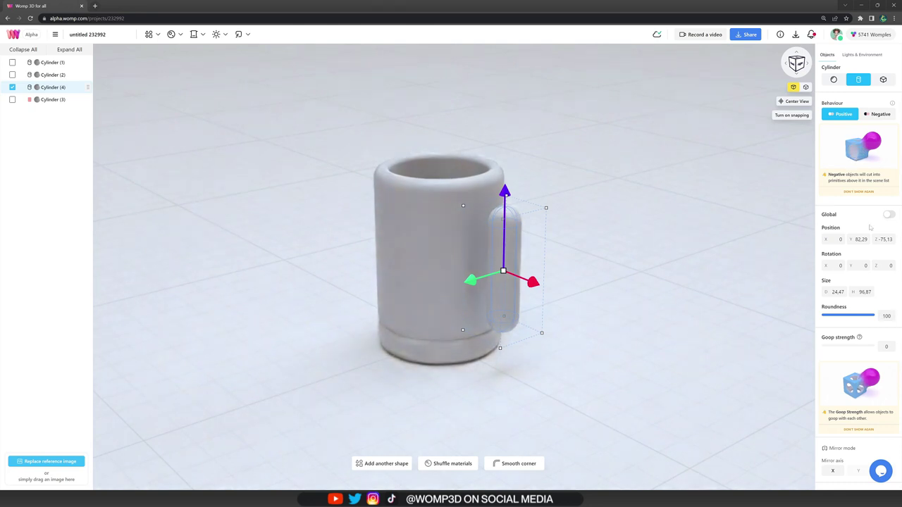
# Make the slim cylinder negative, push it into the mug's wall to about Z -56 and set its goop strength to 2.
pyautogui.click(877, 114)
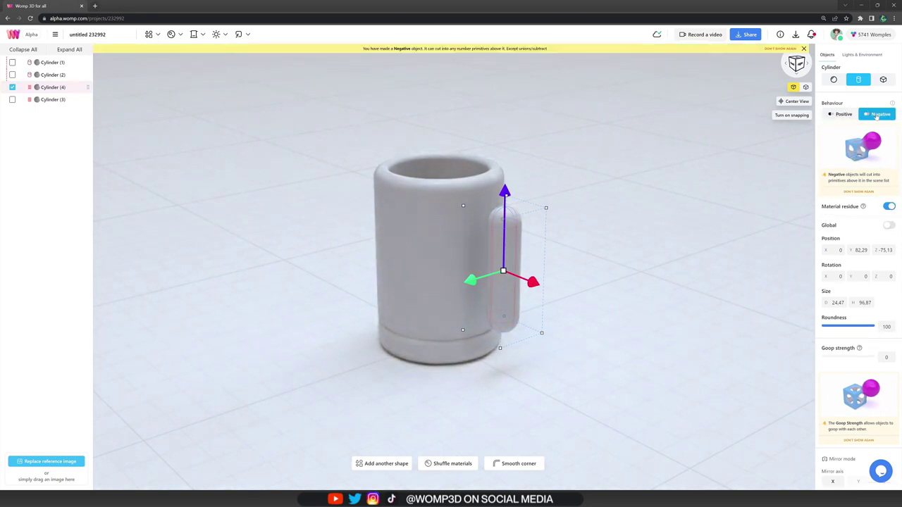
pyautogui.moveTo(534, 279); pyautogui.dragTo(525, 277)
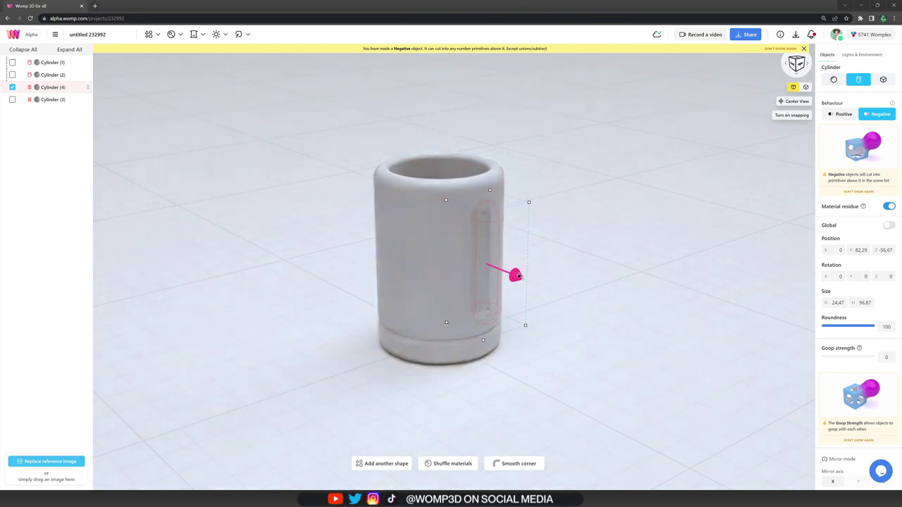
pyautogui.moveTo(519, 277); pyautogui.dragTo(518, 276)
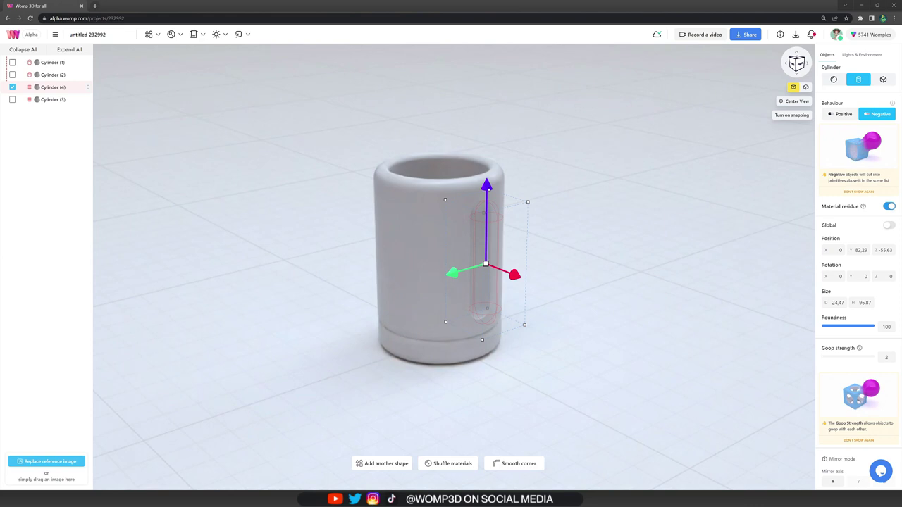
pyautogui.click(581, 371)
pyautogui.moveTo(540, 351)
pyautogui.mouseDown()
pyautogui.moveTo(478, 348)
pyautogui.moveTo(538, 345)
pyautogui.mouseUp()
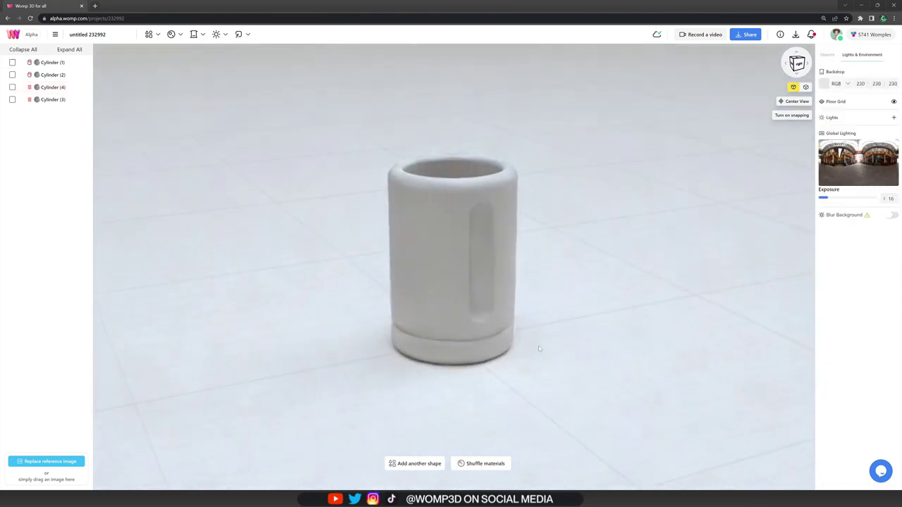
# Shorten the groove-cutting cylinder to about 90 high.
pyautogui.click(484, 263)
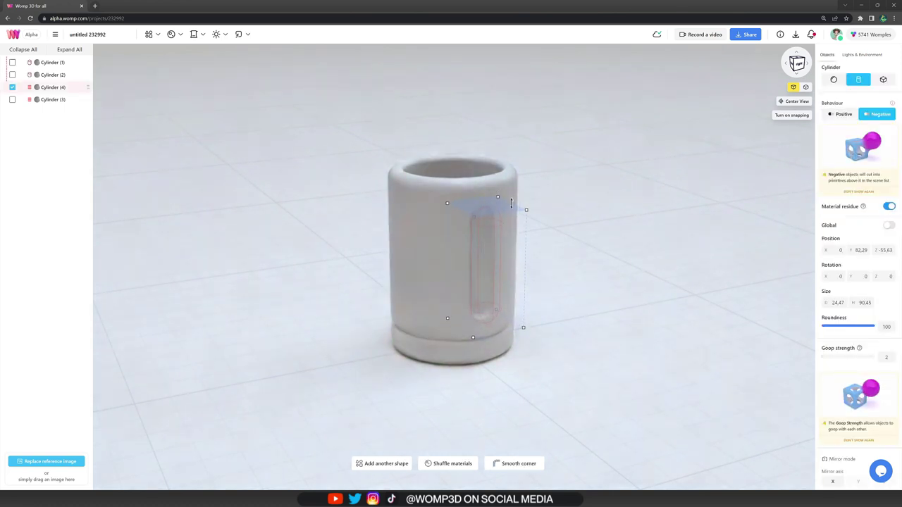
pyautogui.click(585, 318)
pyautogui.moveTo(584, 317); pyautogui.dragTo(534, 317)
# Duplicate the mug's base as a thin disc about 177 wide and 13 high under the mug, and name it rotate.
pyautogui.click(516, 353)
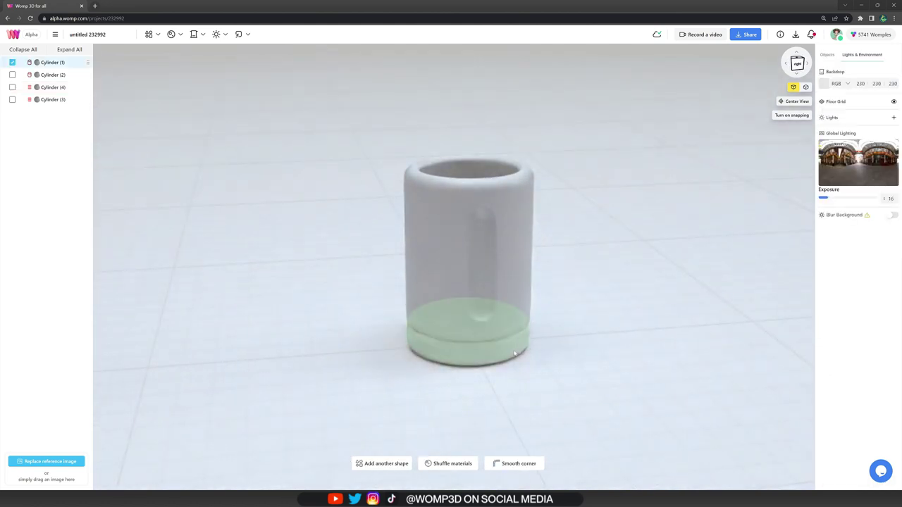
pyautogui.hotkey('ctrl', 'c')
pyautogui.hotkey('ctrl', 'v')
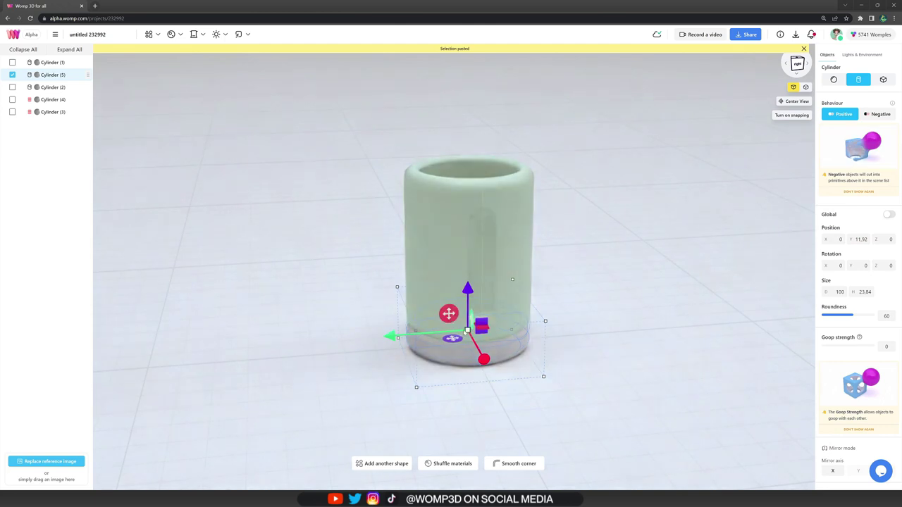
pyautogui.moveTo(468, 331); pyautogui.dragTo(519, 386)
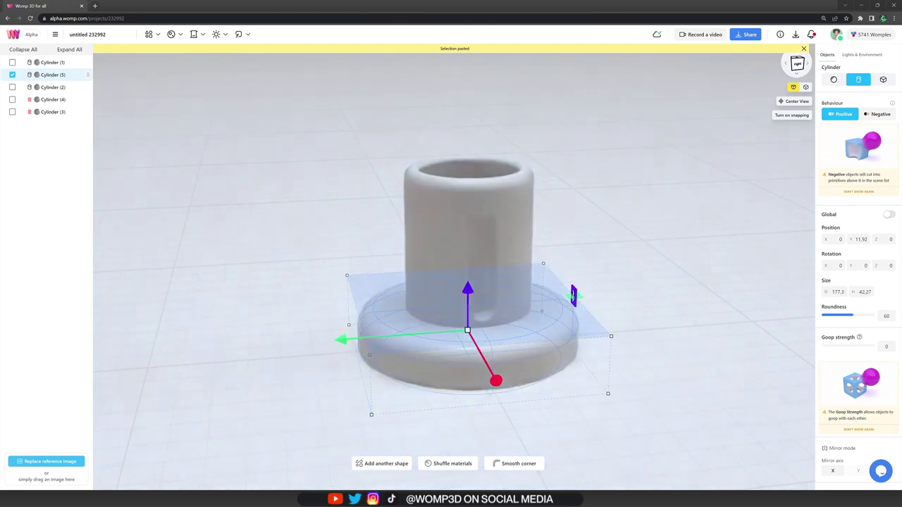
pyautogui.moveTo(574, 296); pyautogui.dragTo(572, 312)
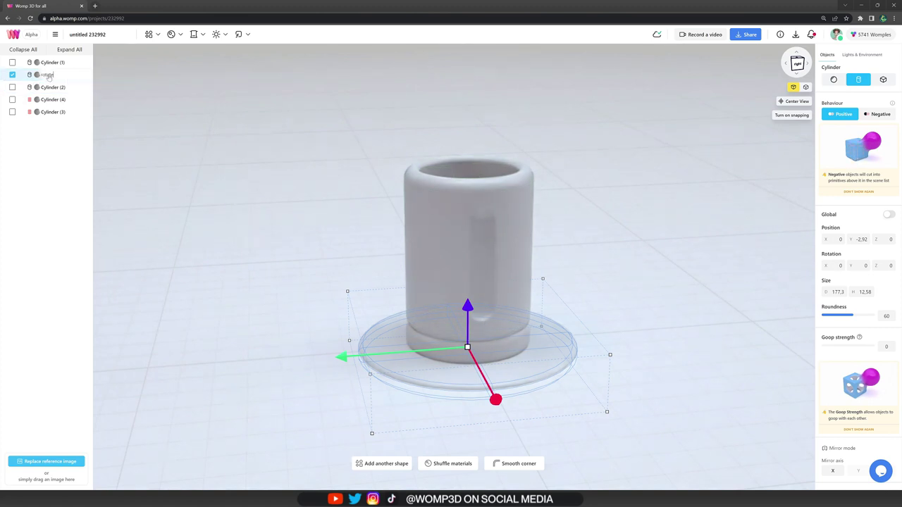
pyautogui.press('Return')
# Duplicate the groove-cutting cylinder and rotate the copy together with the rotate disc to about -49 degrees around the mug's vertical axis.
pyautogui.click(54, 102)
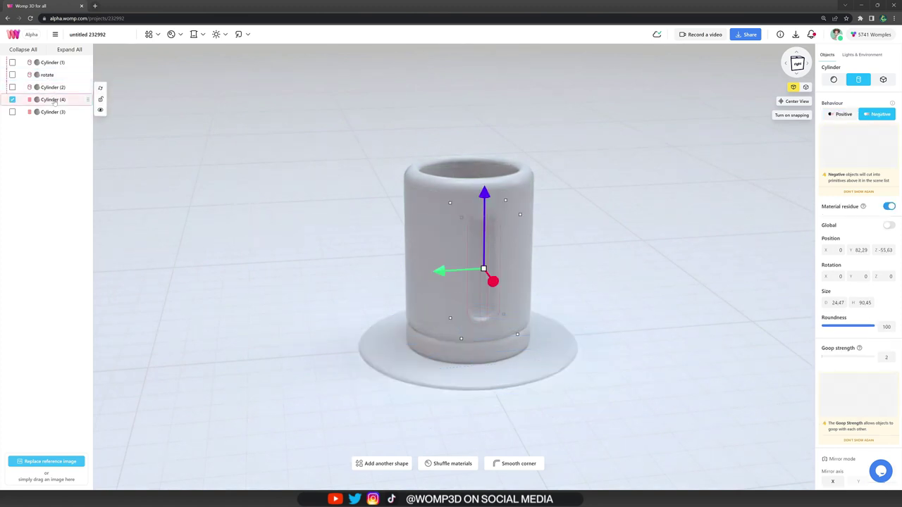
pyautogui.hotkey('ctrl', 'c')
pyautogui.hotkey('ctrl', 'v')
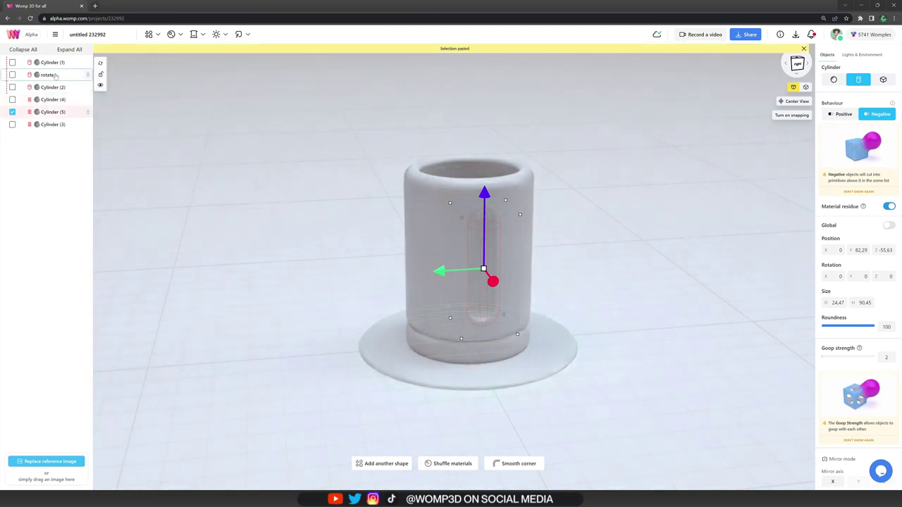
pyautogui.keyDown('ctrl'); pyautogui.click(56, 76); pyautogui.keyUp('ctrl')
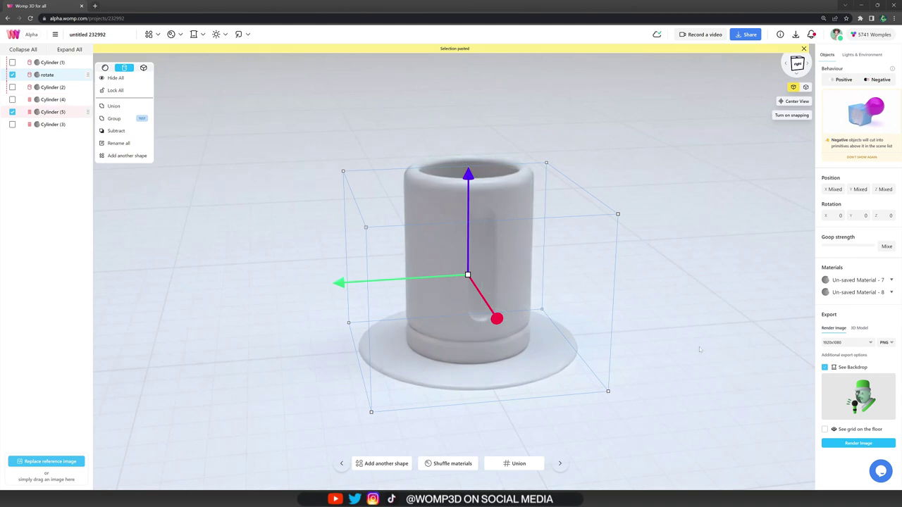
pyautogui.moveTo(627, 398); pyautogui.dragTo(705, 334)
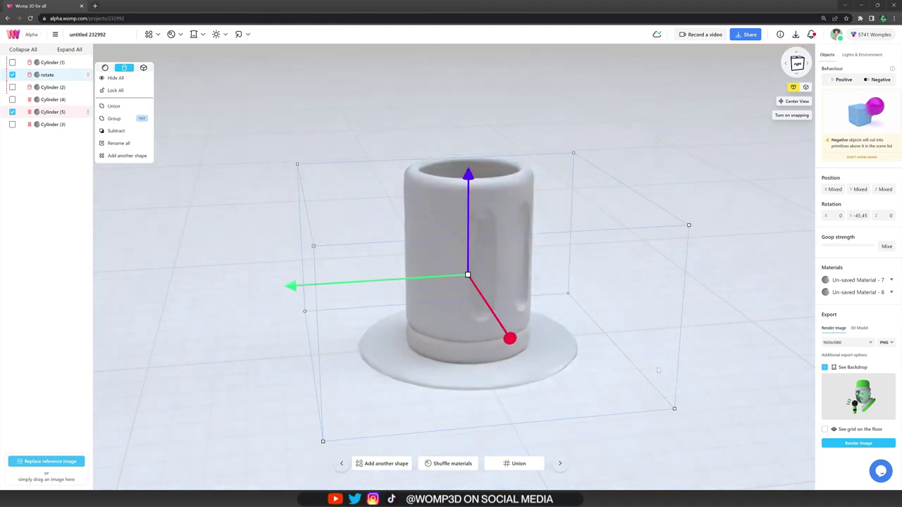
pyautogui.moveTo(659, 370); pyautogui.dragTo(596, 364, button='right')
pyautogui.moveTo(718, 399); pyautogui.dragTo(664, 349, button='middle')
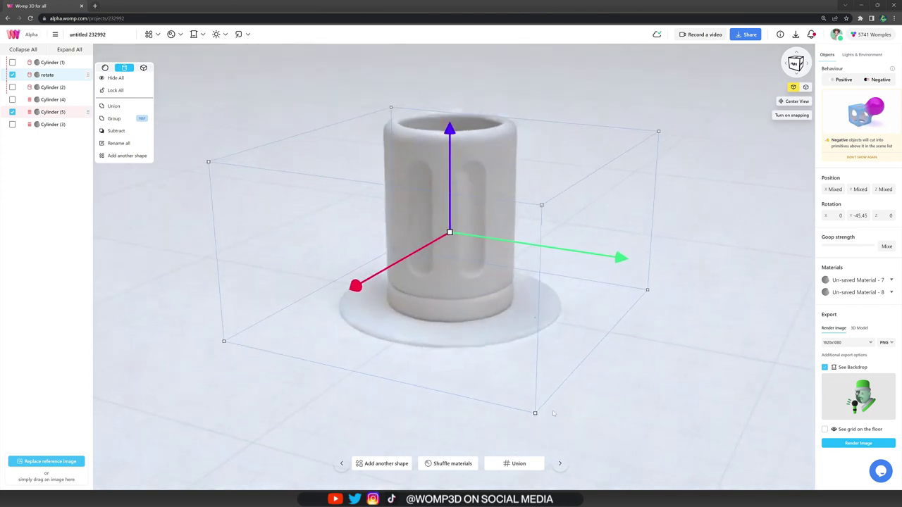
pyautogui.moveTo(543, 426)
pyautogui.moveTo(546, 426); pyautogui.dragTo(564, 428)
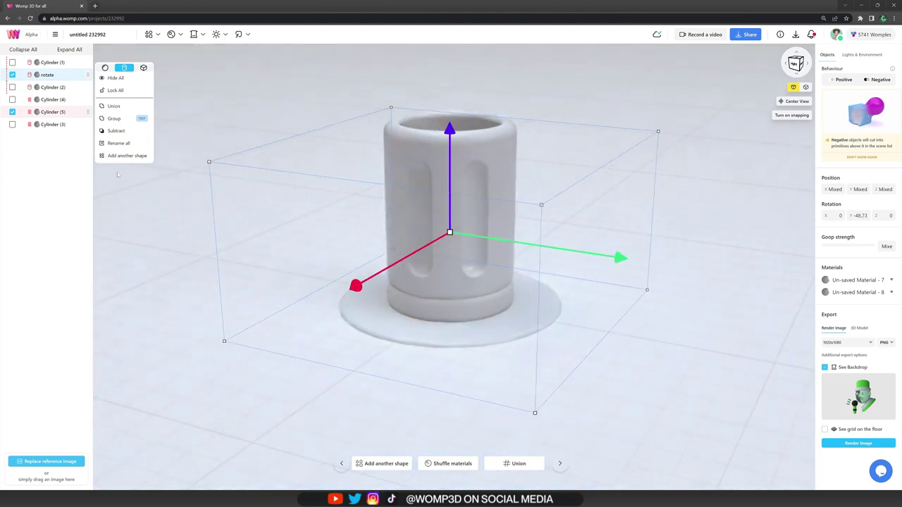
# Duplicate both groove cutters and rotate the copies together with the rotate disc to evenly spaced positions farther around the mug.
pyautogui.click(57, 101)
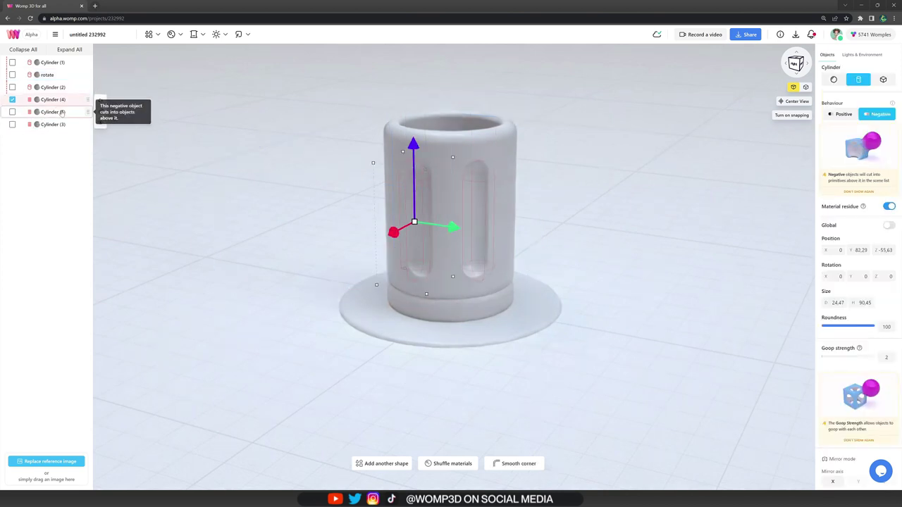
pyautogui.keyDown('shift'); pyautogui.click(62, 113); pyautogui.keyUp('shift')
pyautogui.hotkey('ctrl', 'c')
pyautogui.hotkey('ctrl', 'v')
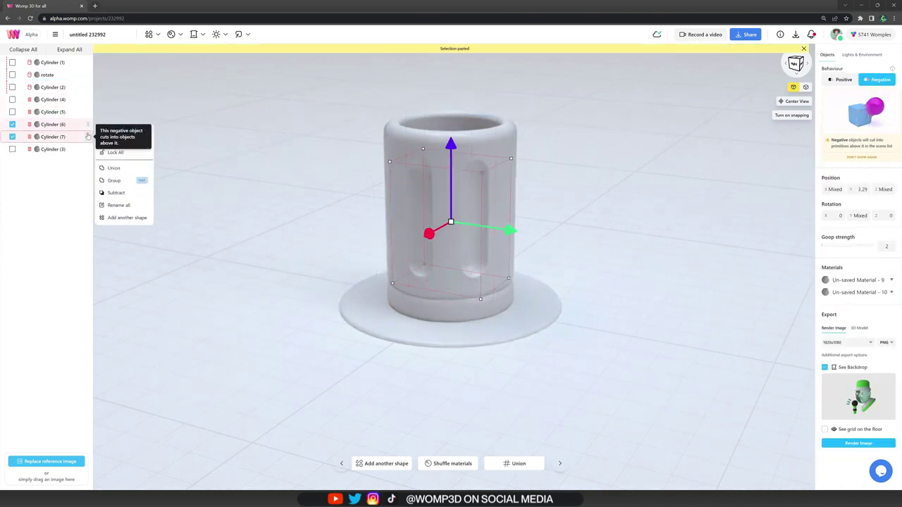
pyautogui.keyDown('shift'); pyautogui.click(62, 77); pyautogui.keyUp('shift')
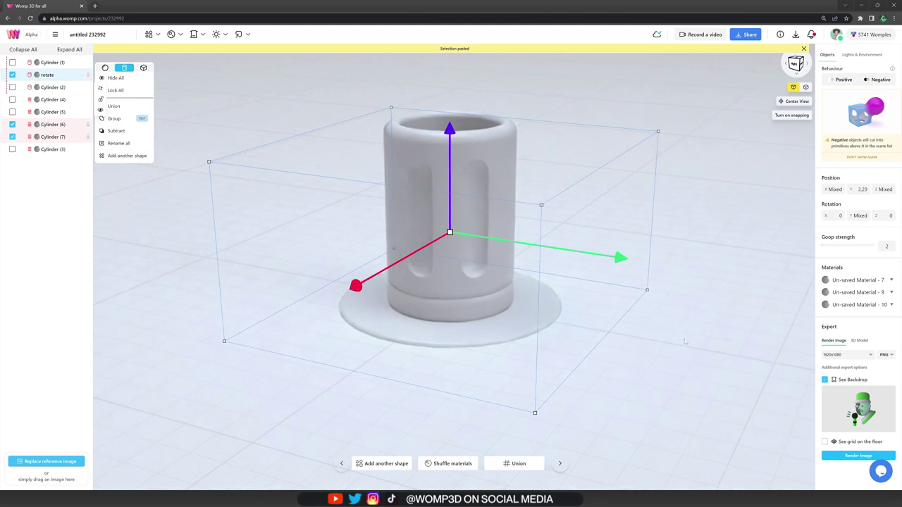
pyautogui.moveTo(685, 341); pyautogui.dragTo(617, 325, button='right')
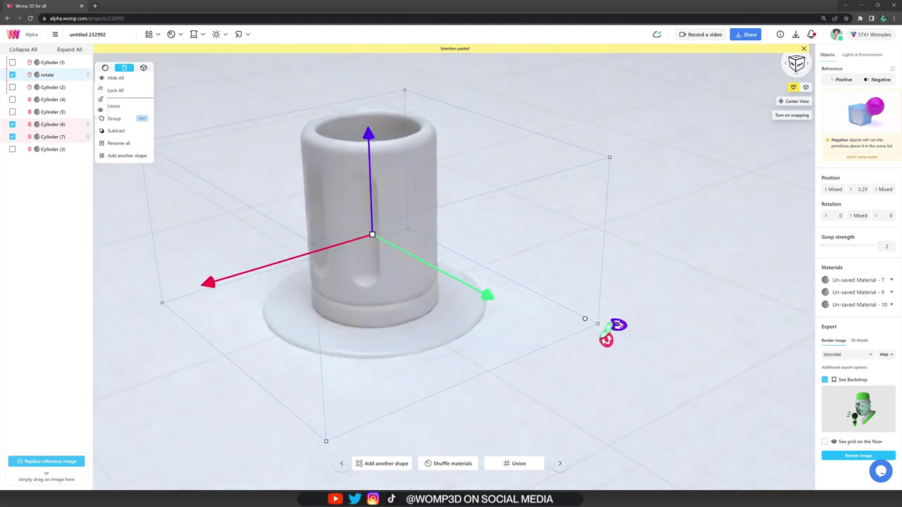
pyautogui.moveTo(617, 325); pyautogui.dragTo(681, 344)
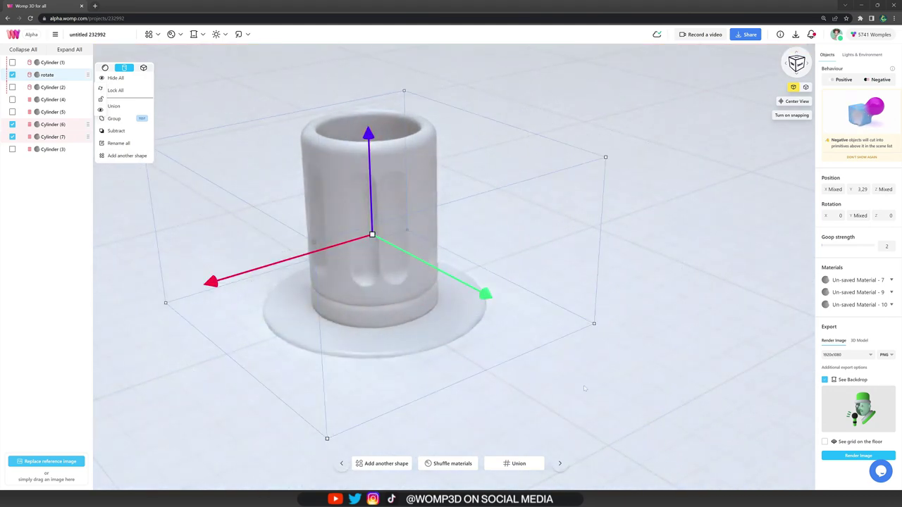
pyautogui.moveTo(584, 388); pyautogui.dragTo(520, 384, button='right')
pyautogui.moveTo(593, 395); pyautogui.dragTo(663, 346)
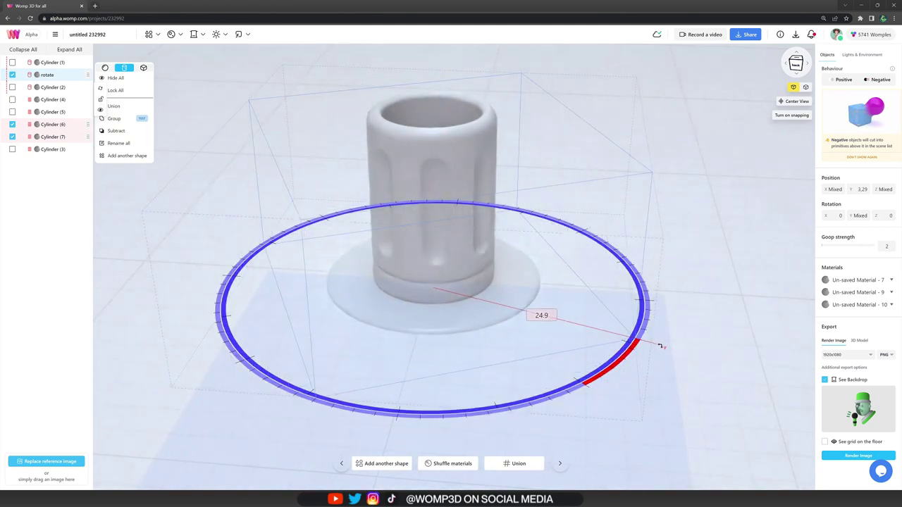
pyautogui.moveTo(660, 346); pyautogui.dragTo(655, 352)
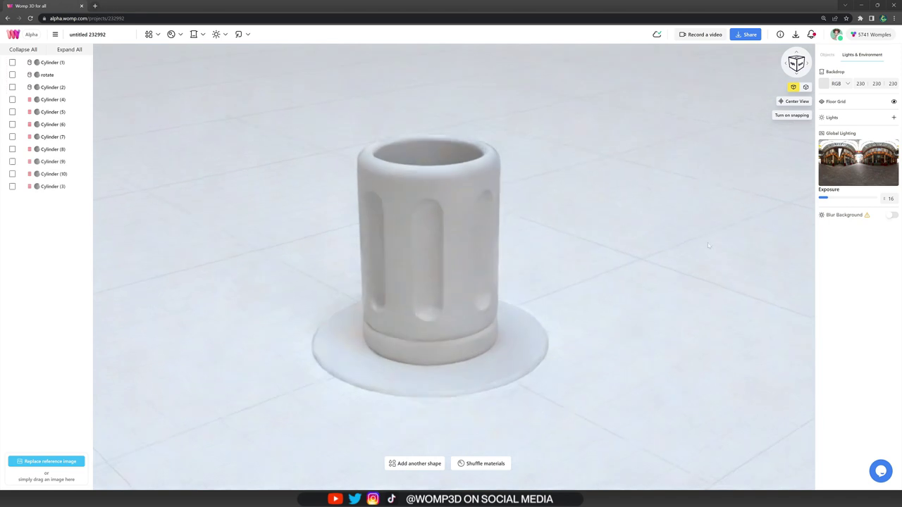
# Delete the rotate disc under the mug.
pyautogui.moveTo(508, 257); pyautogui.dragTo(457, 253, button='right')
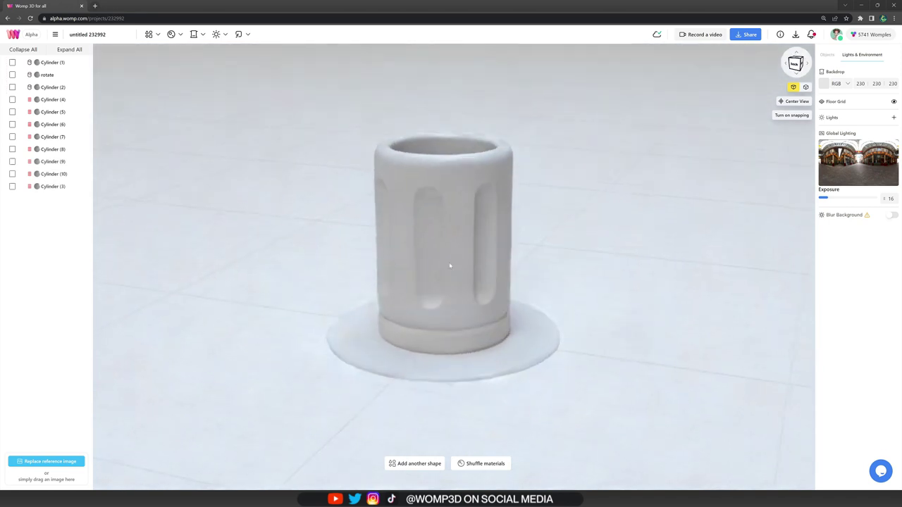
pyautogui.click(518, 344)
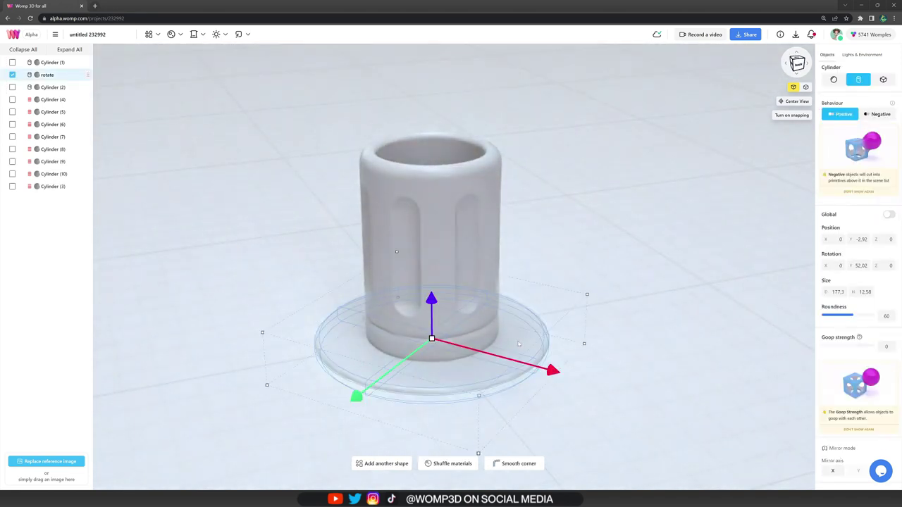
pyautogui.press('Delete')
# Combine all the mug's positive and negative cylinders into a union named glass and collapse it in the object list.
pyautogui.click(67, 63)
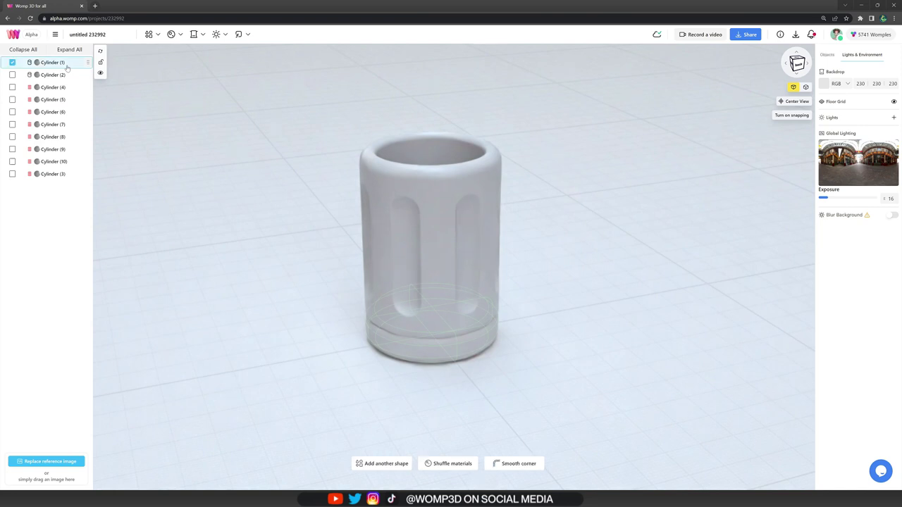
pyautogui.keyDown('shift'); pyautogui.click(58, 175); pyautogui.keyUp('shift')
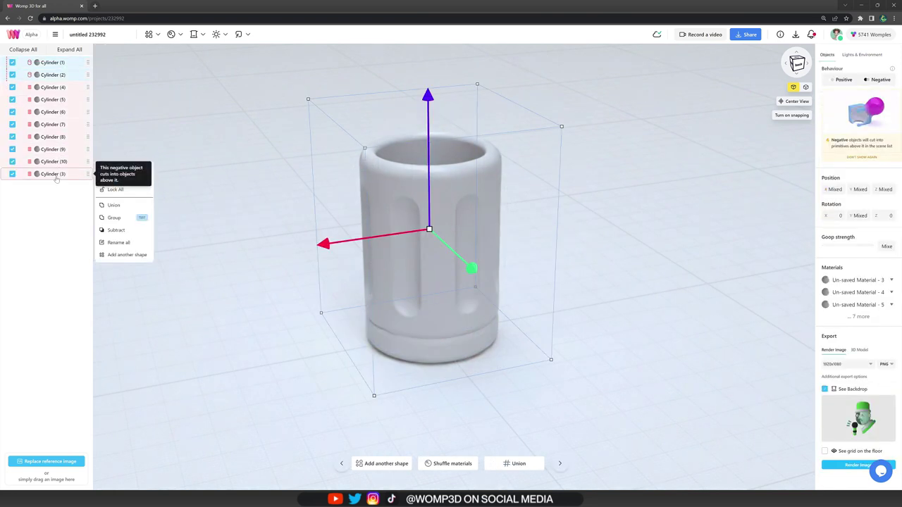
pyautogui.click(114, 205)
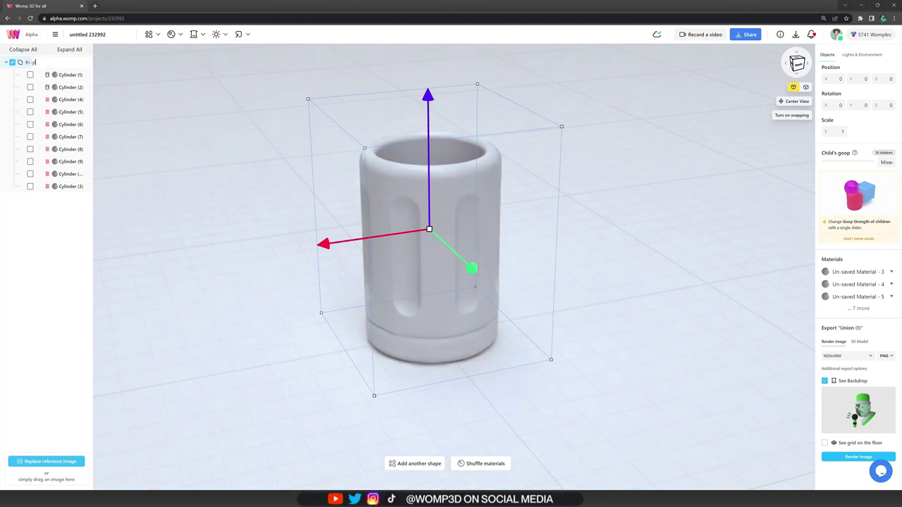
pyautogui.press('Return')
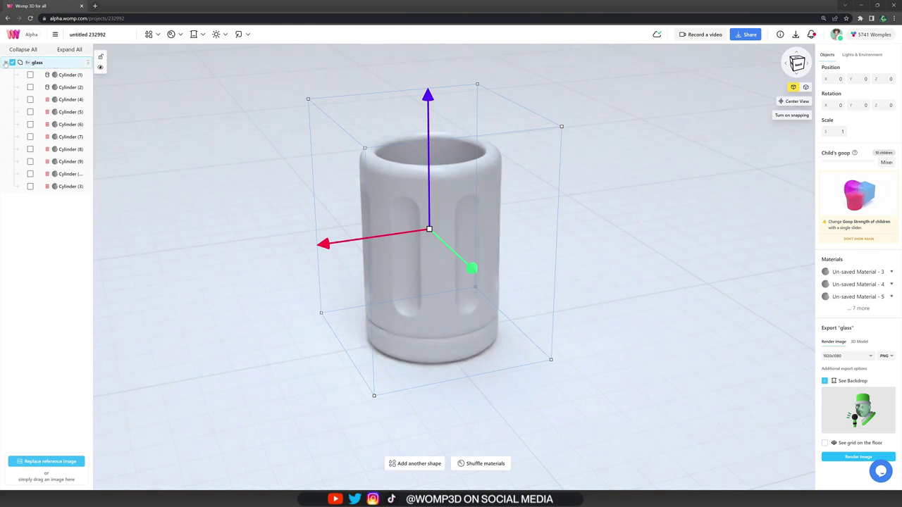
pyautogui.click(6, 63)
pyautogui.click(256, 206)
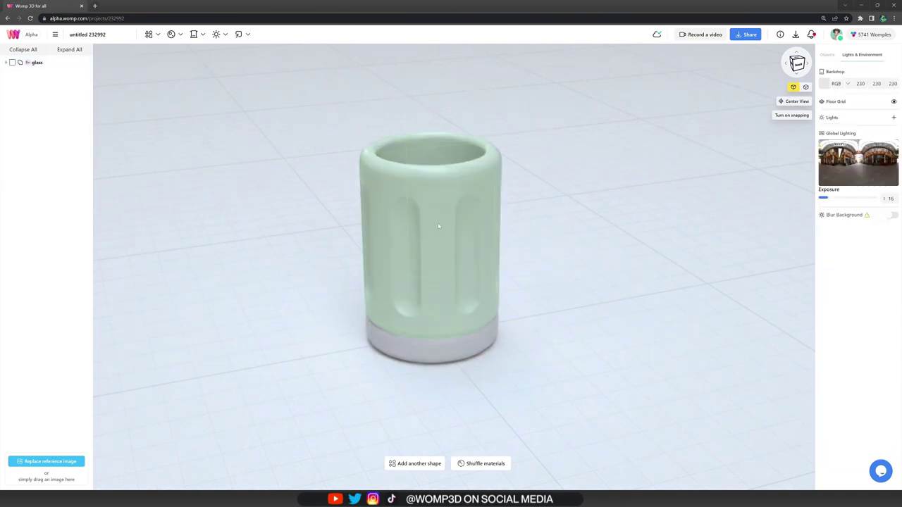
# Duplicate the mug's body cylinder, move the copy beside the mug to about Z 105 and take it out of the glass union.
pyautogui.click(437, 225)
pyautogui.hotkey('ctrl', 'c')
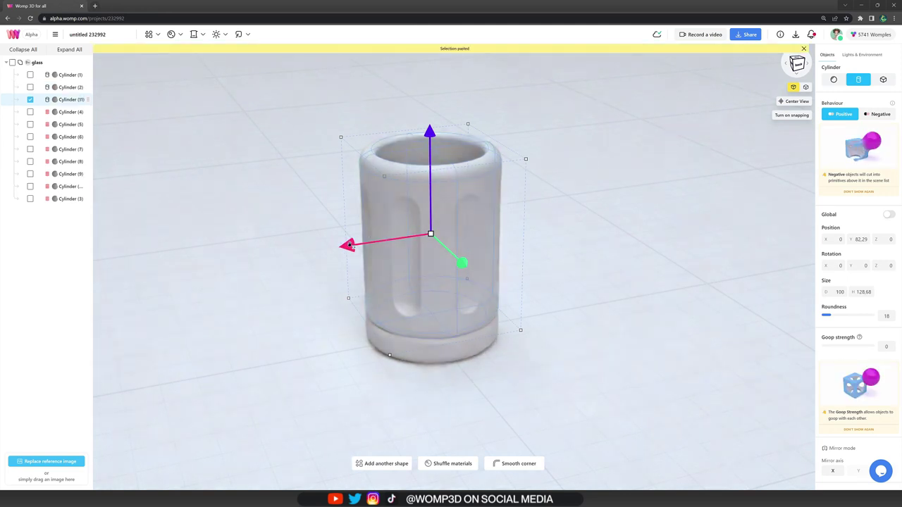
pyautogui.hotkey('ctrl', 'v')
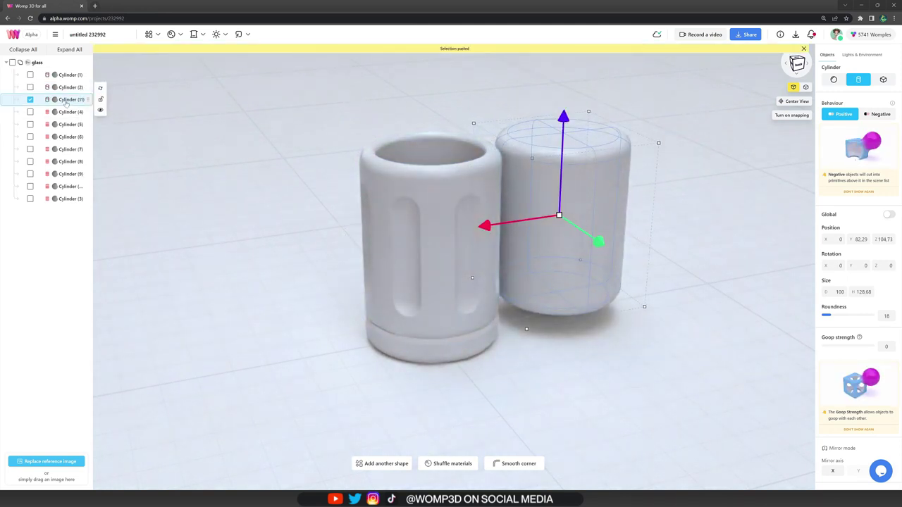
pyautogui.moveTo(71, 99); pyautogui.dragTo(62, 205)
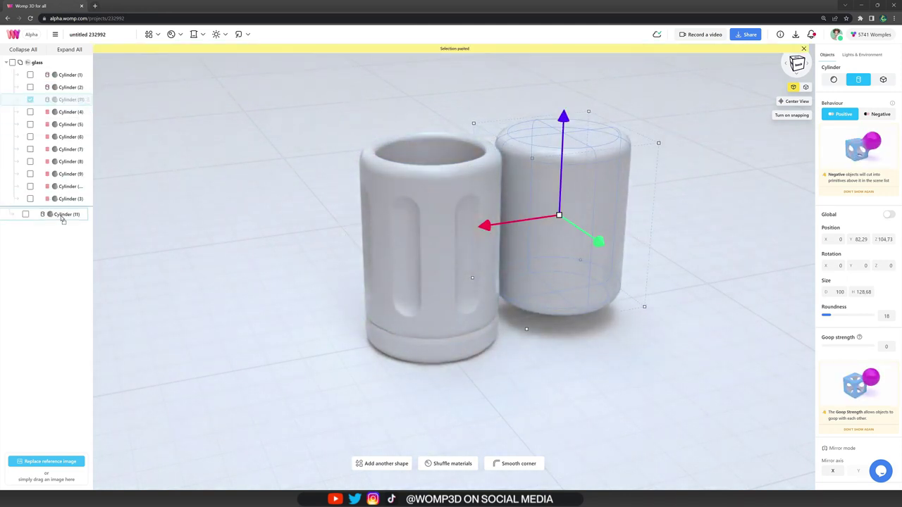
pyautogui.click(6, 63)
# Rotate the copied cylinder -90 degrees about Z and flatten it to a disc about 21 high.
pyautogui.moveTo(714, 232); pyautogui.dragTo(695, 257)
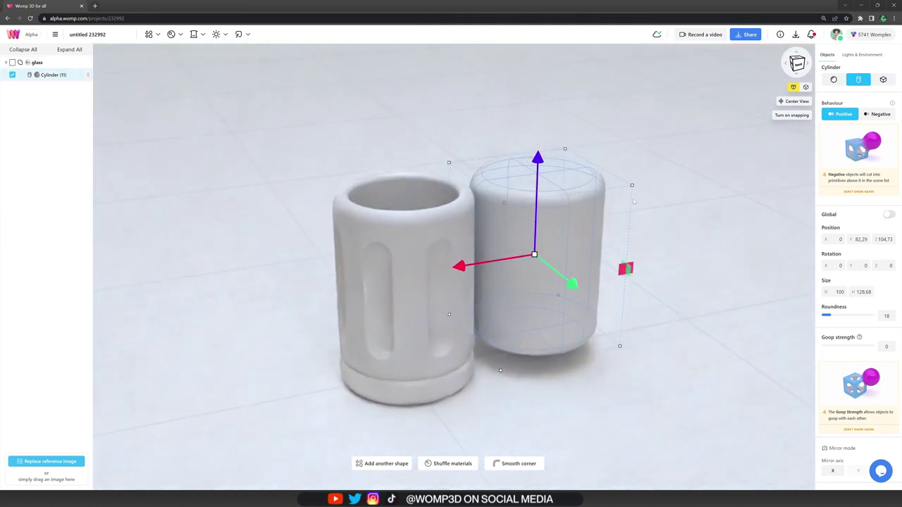
pyautogui.moveTo(642, 176); pyautogui.dragTo(659, 346)
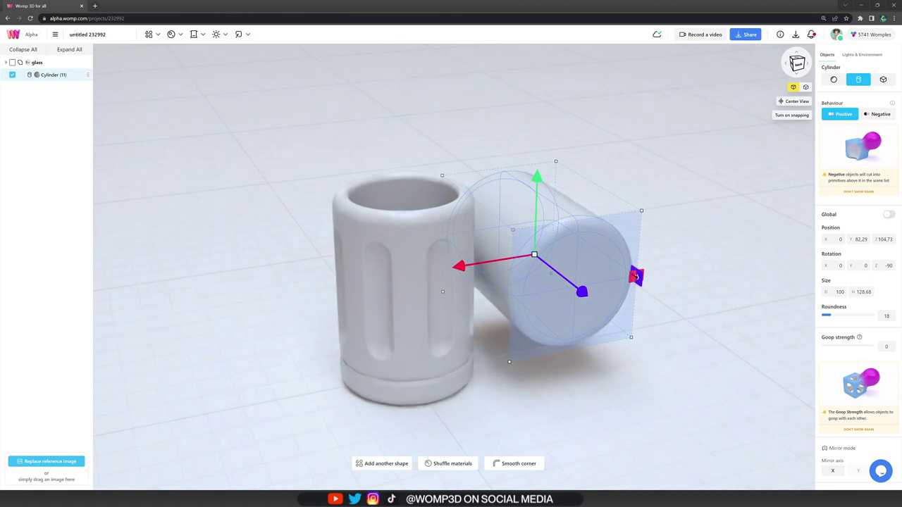
pyautogui.moveTo(637, 276); pyautogui.dragTo(606, 256)
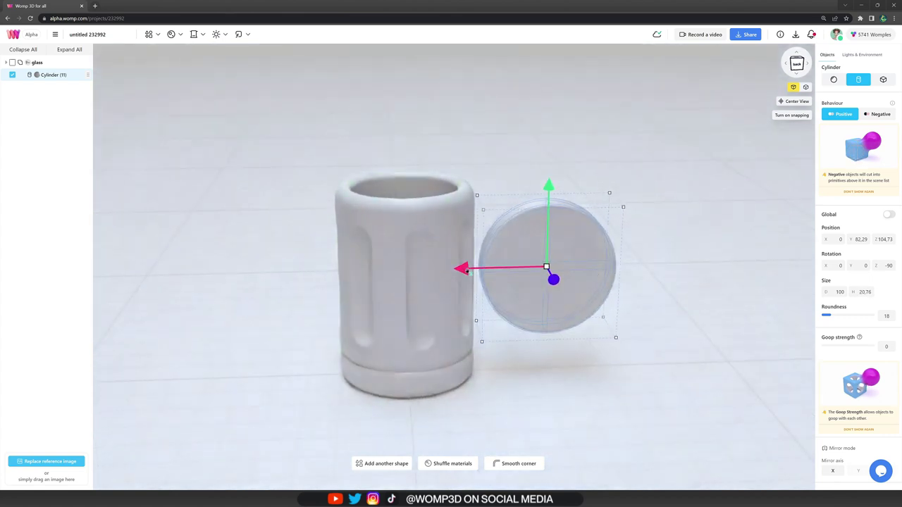
# Push the disc into the mug's wall at about Z 53, shrink it to about 86 wide and 18 high, and set roundness 100.
pyautogui.moveTo(459, 267); pyautogui.dragTo(428, 269)
pyautogui.moveTo(586, 207); pyautogui.dragTo(580, 214)
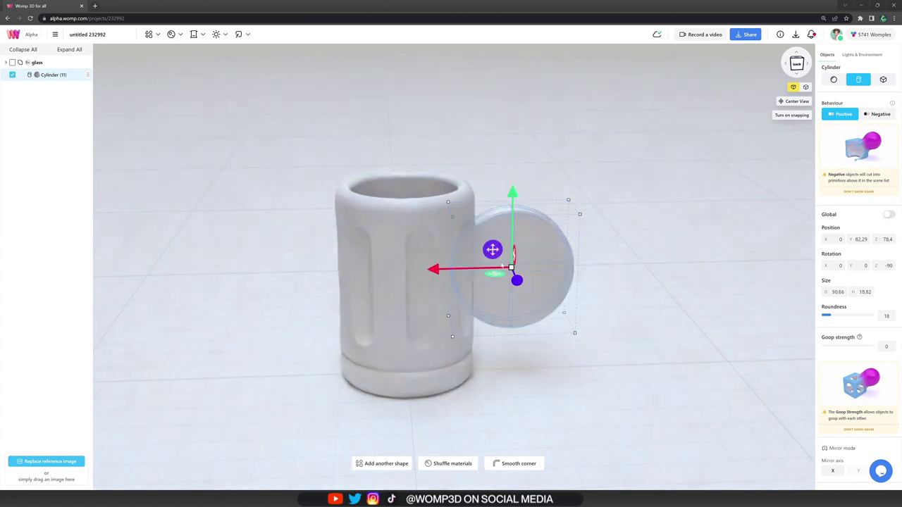
pyautogui.moveTo(444, 271); pyautogui.dragTo(399, 270)
pyautogui.moveTo(863, 318); pyautogui.dragTo(879, 318)
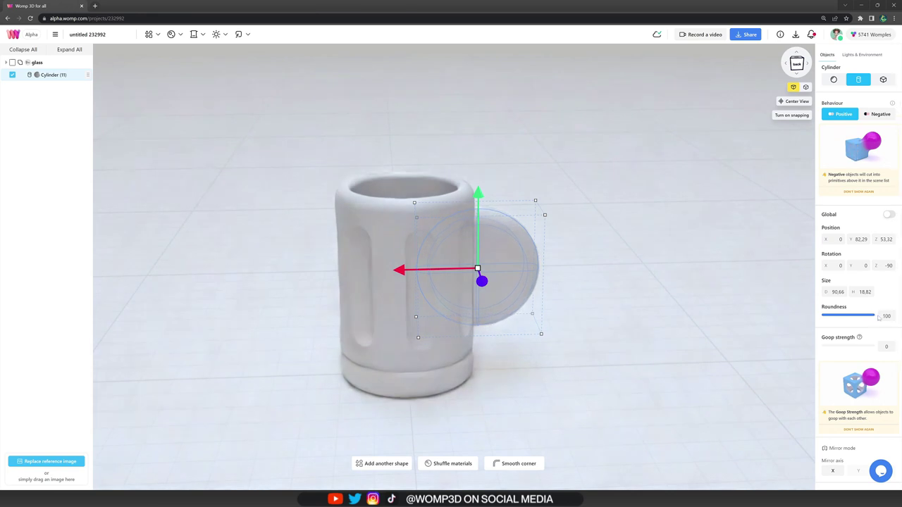
pyautogui.moveTo(541, 334); pyautogui.dragTo(538, 331)
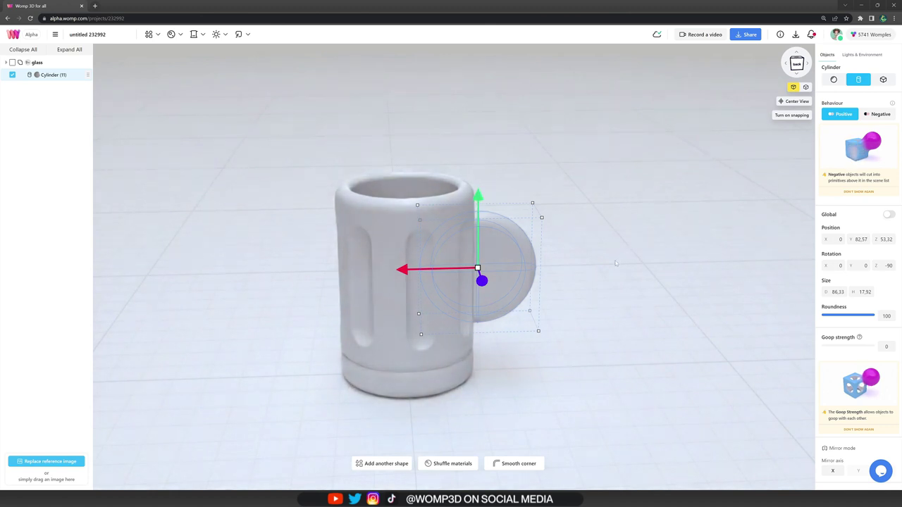
# Duplicate the handle disc out to about X 88, stretch the copy to about 198 high and set its roundness to 18.
pyautogui.hotkey('ctrl', 'v')
pyautogui.moveTo(458, 247); pyautogui.dragTo(500, 329)
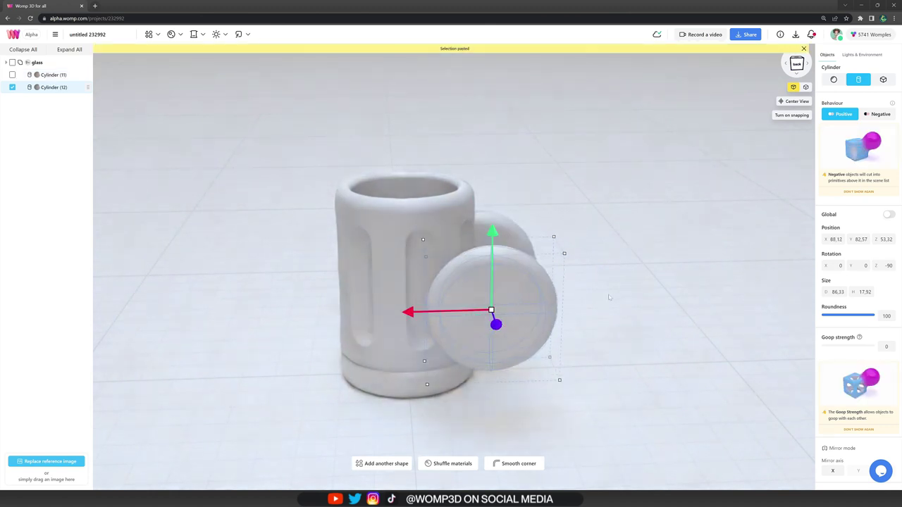
pyautogui.moveTo(716, 304); pyautogui.dragTo(784, 331)
pyautogui.moveTo(615, 290); pyautogui.dragTo(719, 330)
pyautogui.click(829, 316)
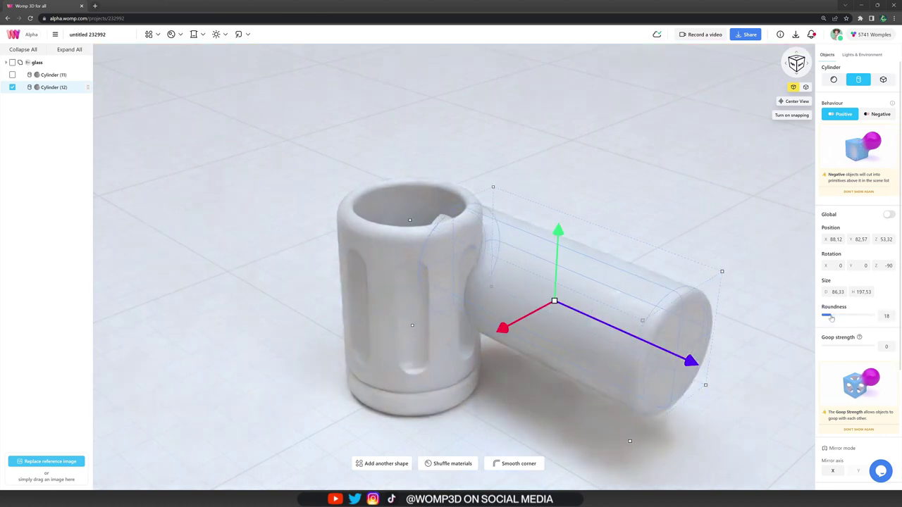
# Scale the long cylinder down to about 50 wide and 113 high and push it through the handle disc to about X -8.
pyautogui.moveTo(554, 301); pyautogui.dragTo(546, 290)
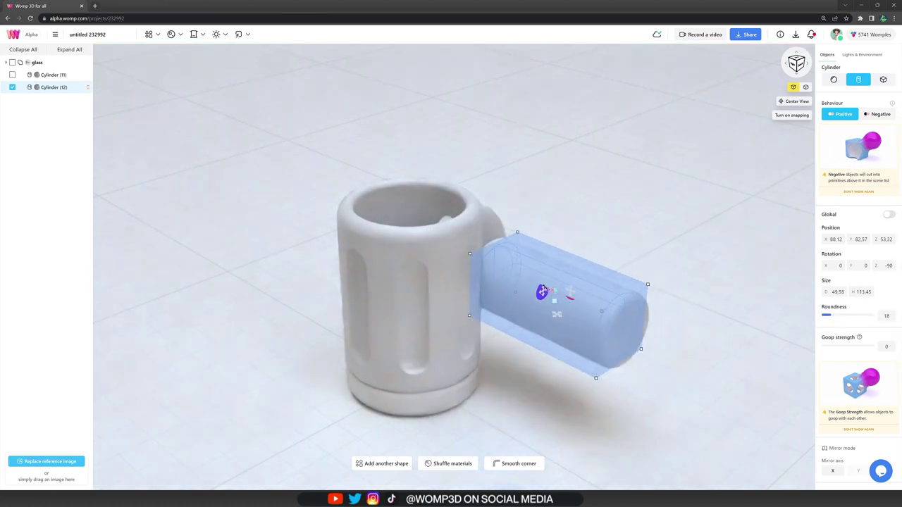
pyautogui.moveTo(614, 318); pyautogui.dragTo(529, 289)
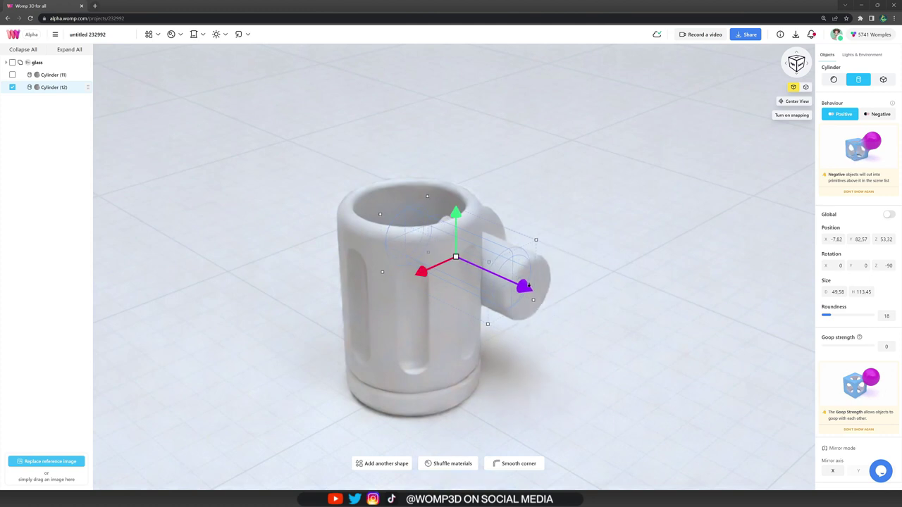
pyautogui.moveTo(810, 173); pyautogui.dragTo(782, 161)
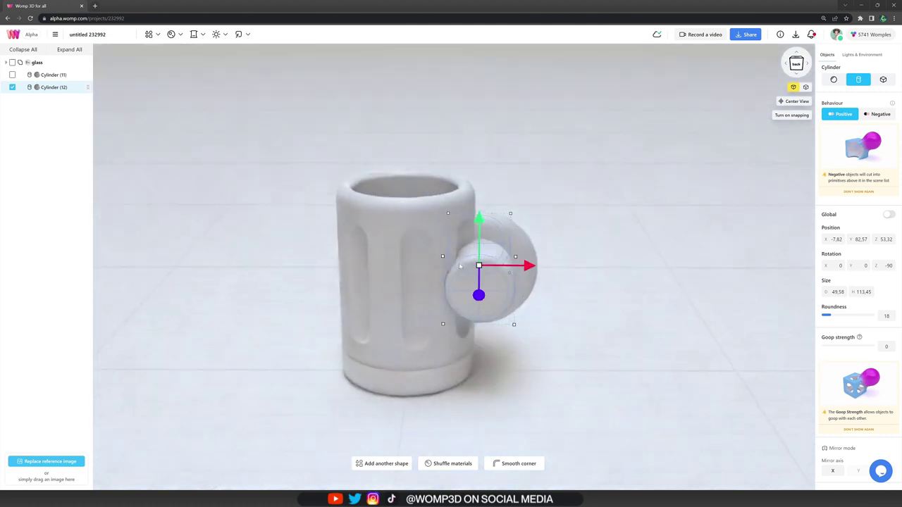
# Make the cylinder through the handle disc negative to cut the handle opening, and set its goop strength to 42.
pyautogui.click(877, 114)
pyautogui.moveTo(592, 254); pyautogui.dragTo(615, 232)
pyautogui.click(824, 358)
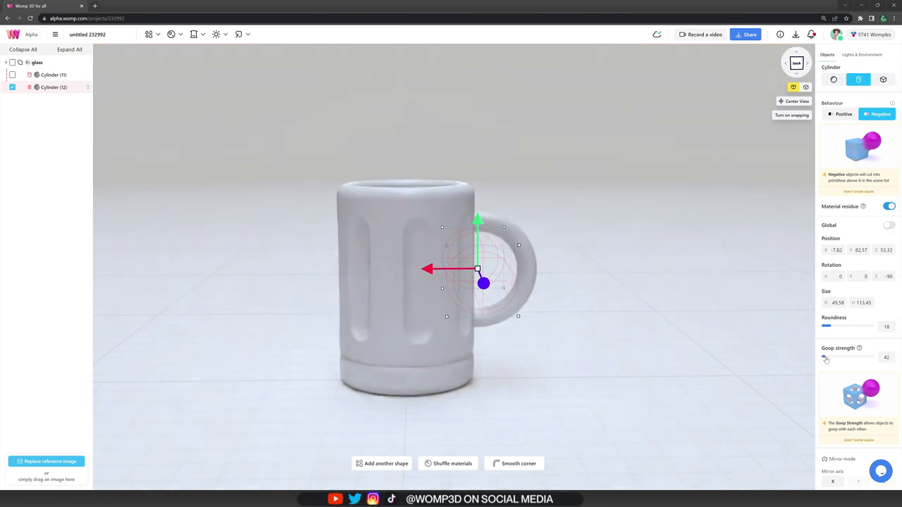
# Duplicate the negative cylinder that cuts the handle opening and change the copy into a cube.
pyautogui.click(620, 341)
pyautogui.moveTo(606, 342); pyautogui.dragTo(596, 404)
pyautogui.moveTo(595, 404); pyautogui.dragTo(657, 459, button='right')
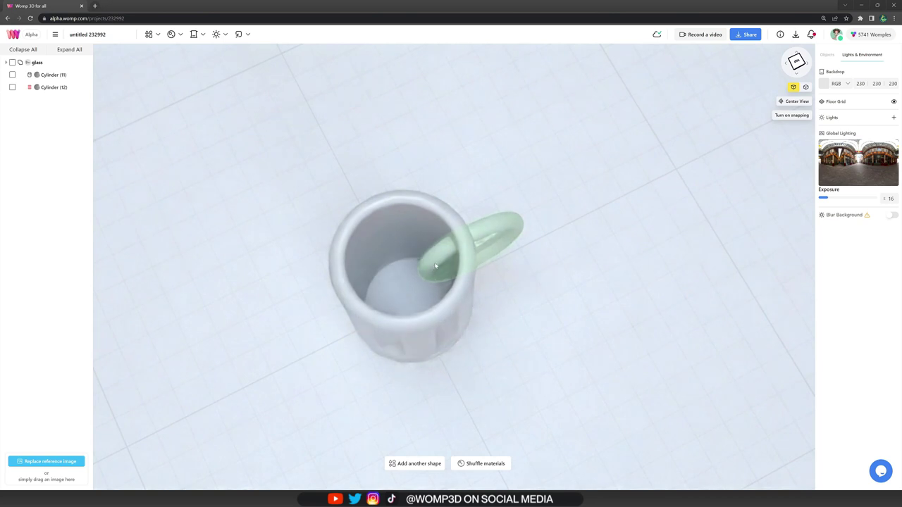
pyautogui.moveTo(562, 330); pyautogui.dragTo(537, 293, button='right')
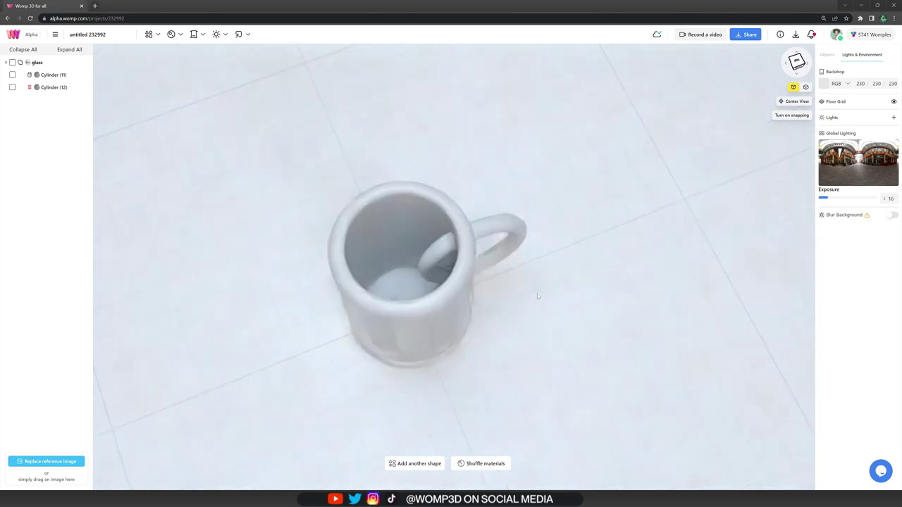
pyautogui.click(73, 89)
pyautogui.hotkey('ctrl', 'v')
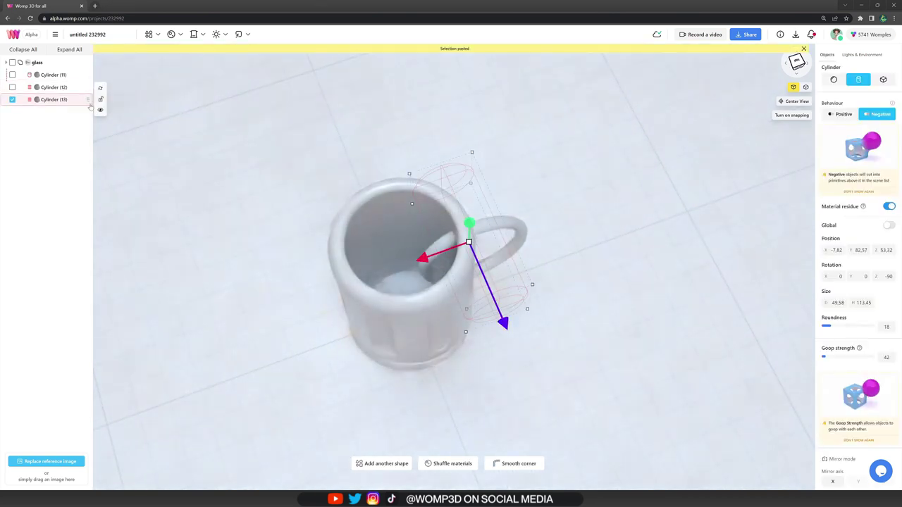
pyautogui.click(883, 79)
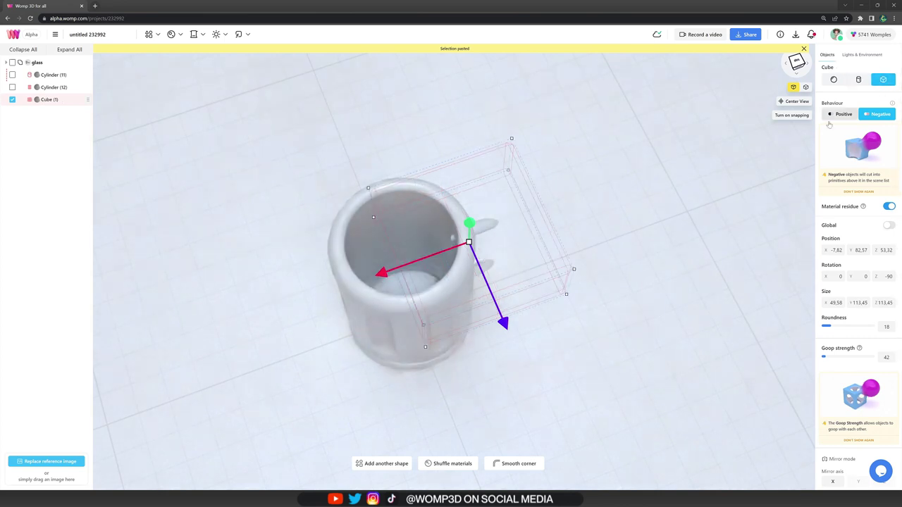
# Resize the negative cube to about 124 by 113 by 58, move it inside the mug to about Z 3, and set goop strength 0.
pyautogui.moveTo(545, 212); pyautogui.dragTo(504, 215)
pyautogui.moveTo(641, 153); pyautogui.dragTo(676, 106)
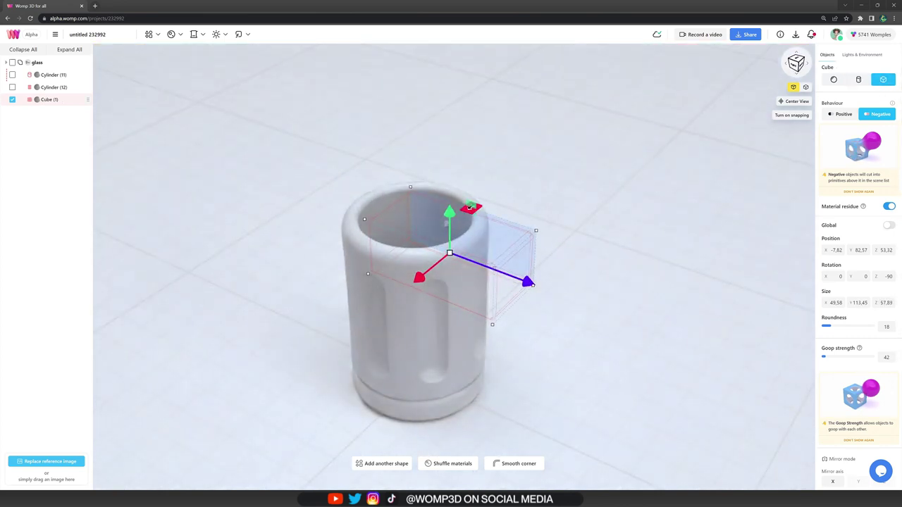
pyautogui.moveTo(470, 207); pyautogui.dragTo(472, 162)
pyautogui.moveTo(468, 238); pyautogui.dragTo(413, 261, button='right')
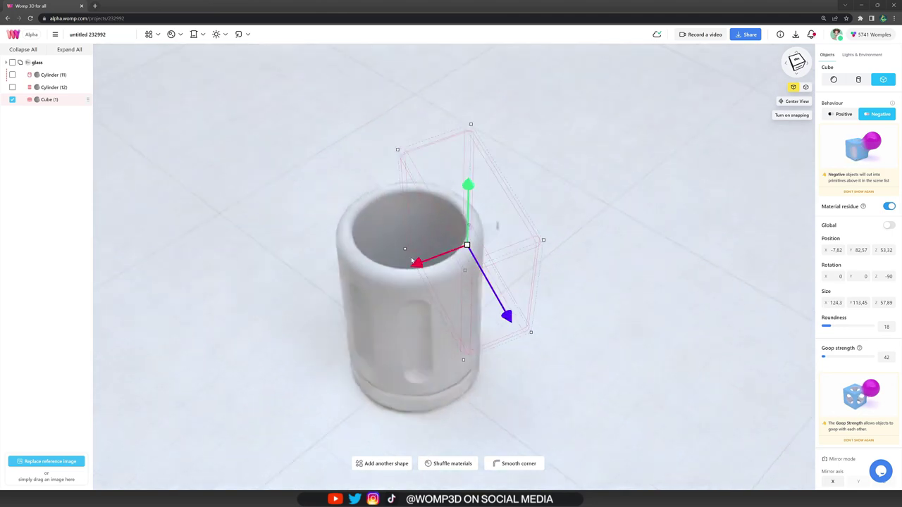
pyautogui.moveTo(412, 261); pyautogui.dragTo(348, 265)
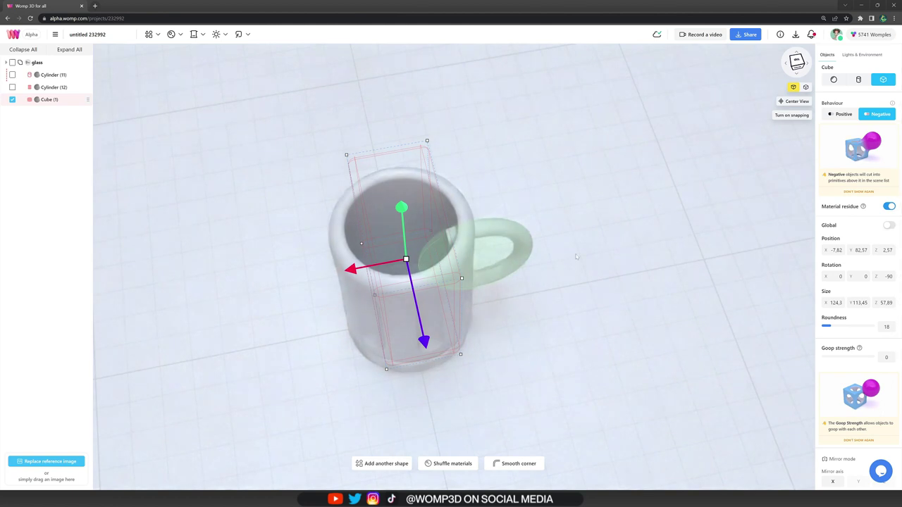
# Set the negative cube's roundness to 0 and nudge it toward the handle to trim the handle end inside the mug.
pyautogui.moveTo(832, 326); pyautogui.dragTo(816, 327)
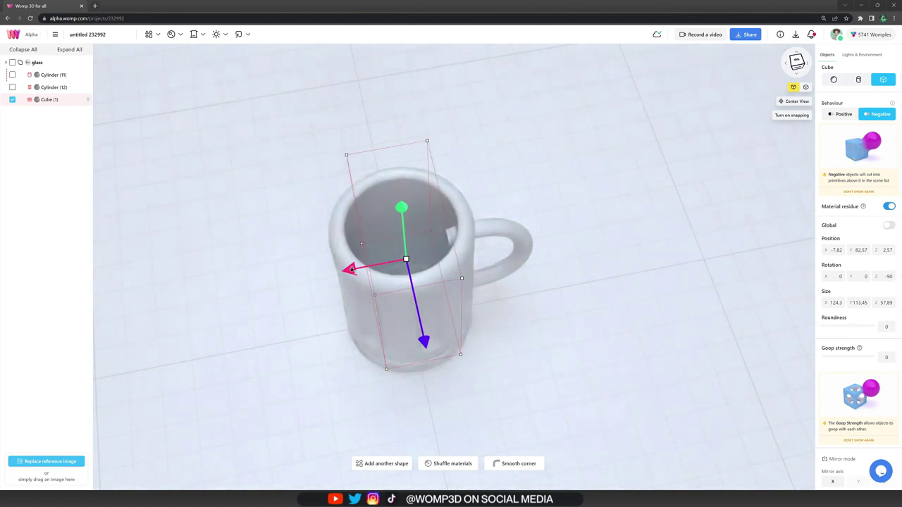
pyautogui.moveTo(349, 268); pyautogui.dragTo(366, 265)
pyautogui.moveTo(609, 297); pyautogui.dragTo(557, 204)
pyautogui.click(491, 147)
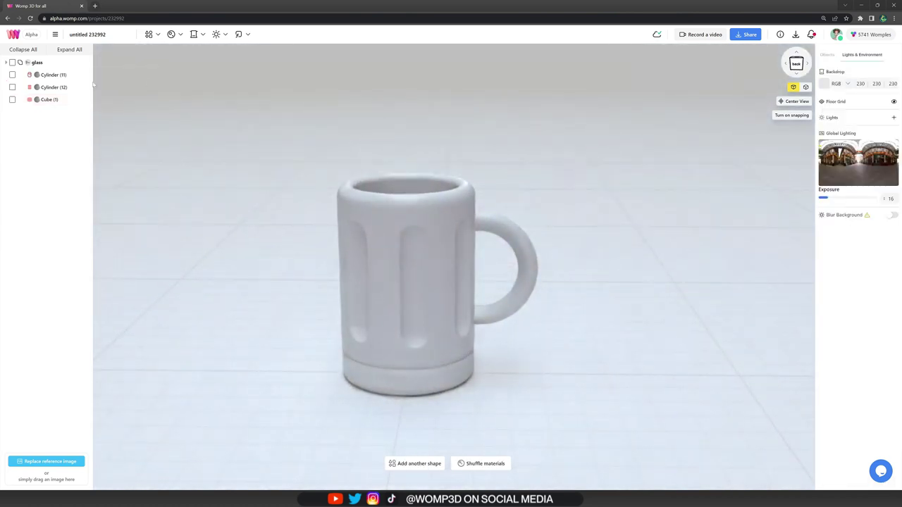
# Combine the handle disc, its negative cylinder and the negative cube into a union named handle.
pyautogui.click(66, 75)
pyautogui.keyDown('shift'); pyautogui.click(62, 100); pyautogui.keyUp('shift')
pyautogui.click(110, 132)
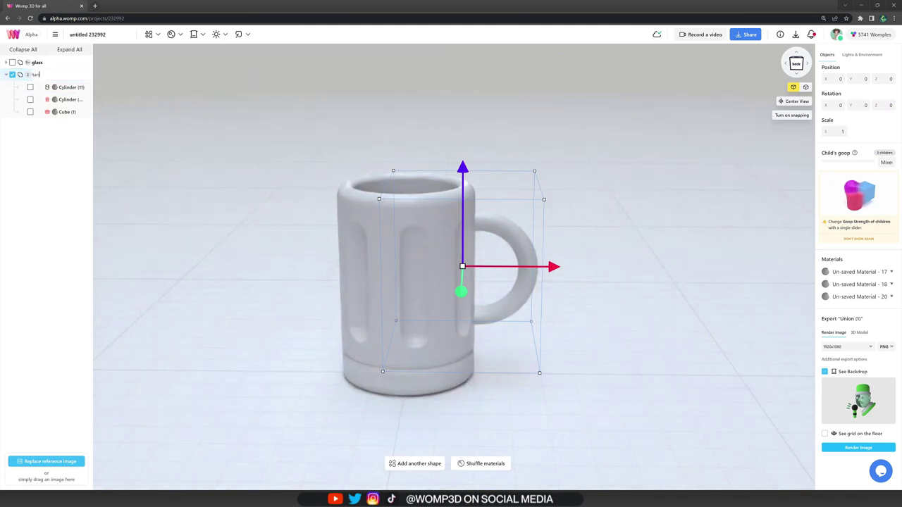
pyautogui.press('Return')
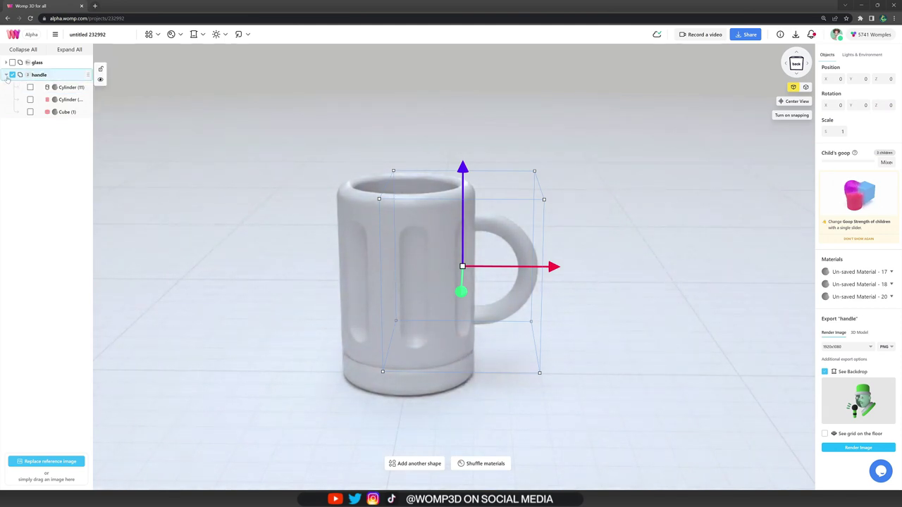
pyautogui.click(6, 75)
pyautogui.click(234, 241)
# Create a new material and apply it to the glass and handle unions together.
pyautogui.moveTo(392, 287); pyautogui.dragTo(429, 336, button='right')
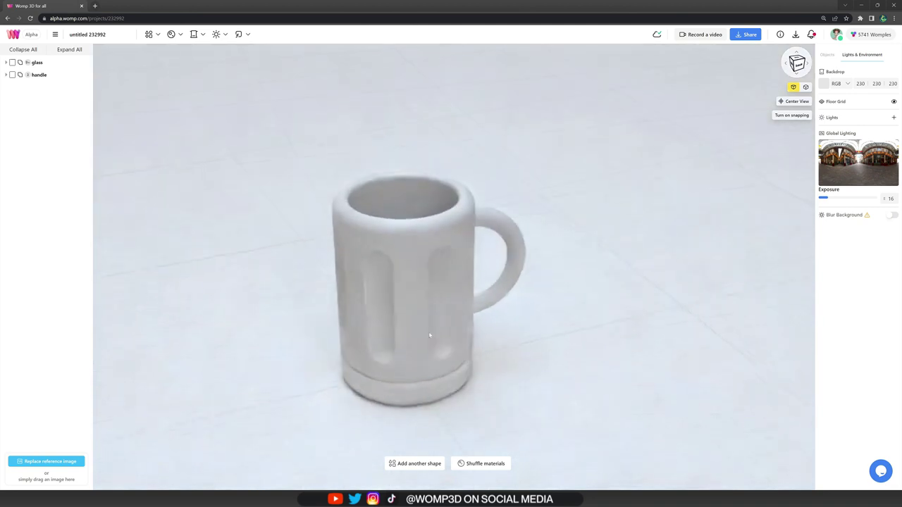
pyautogui.click(47, 64)
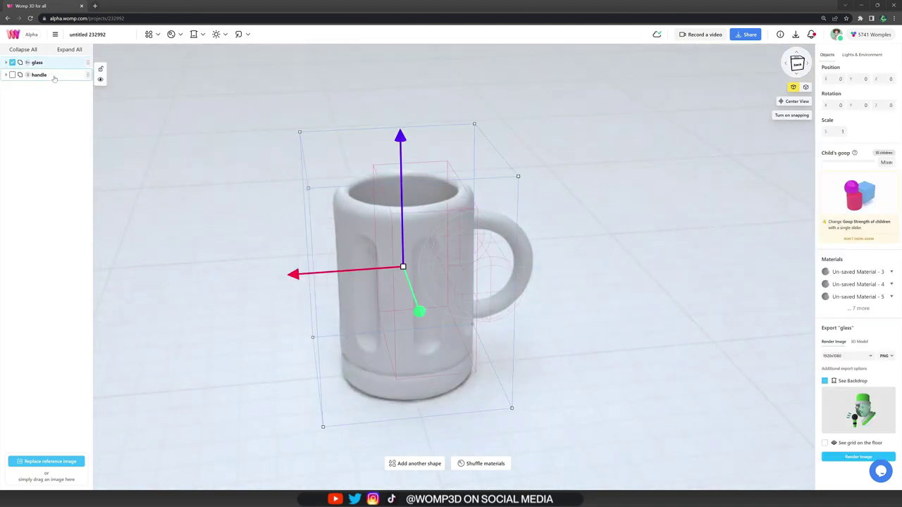
pyautogui.keyDown('shift'); pyautogui.click(54, 77); pyautogui.keyUp('shift')
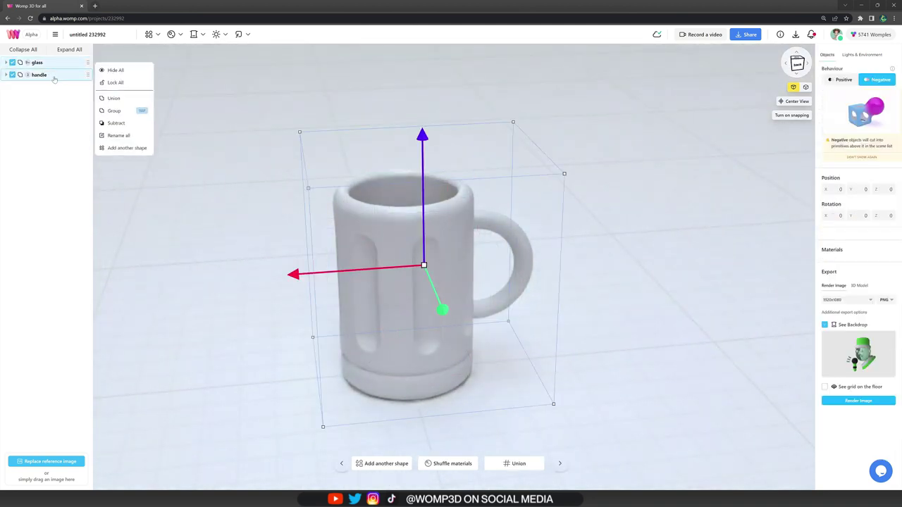
pyautogui.click(170, 35)
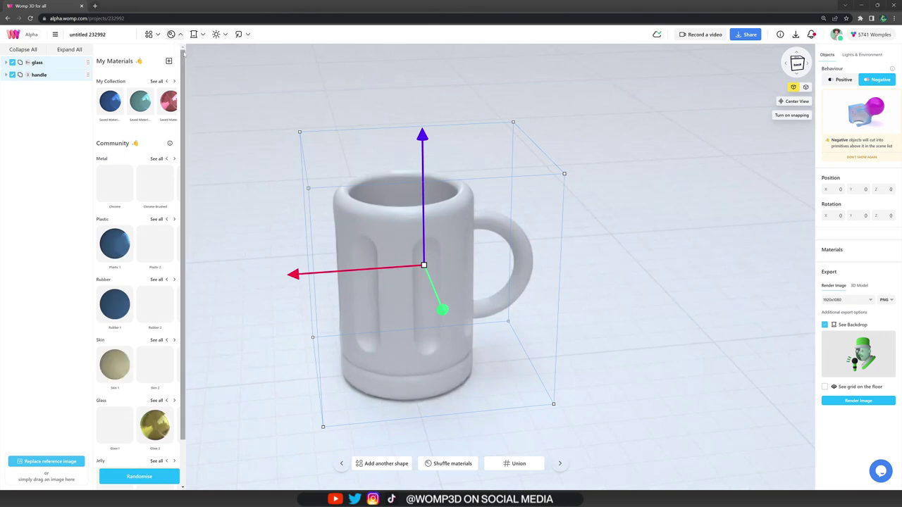
pyautogui.click(169, 60)
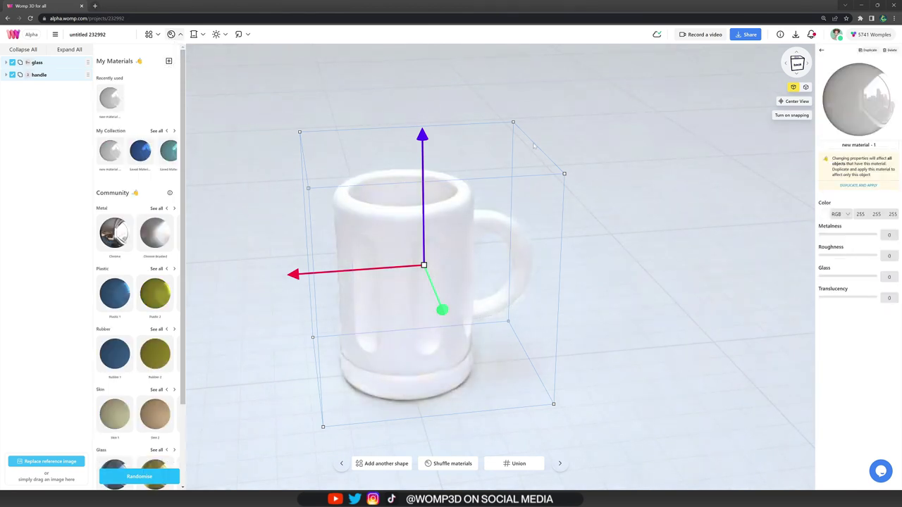
# Set the mug material's colour to off-white RGB 255, 253, 242, its roughness to 6 and its glass to 92.
pyautogui.click(825, 215)
pyautogui.moveTo(739, 284); pyautogui.dragTo(746, 286)
pyautogui.click(739, 213)
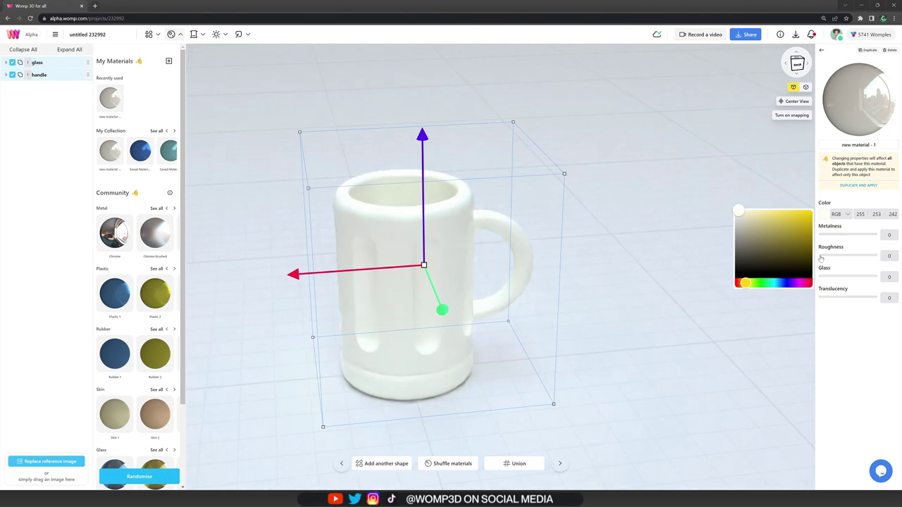
pyautogui.moveTo(821, 258); pyautogui.dragTo(858, 280)
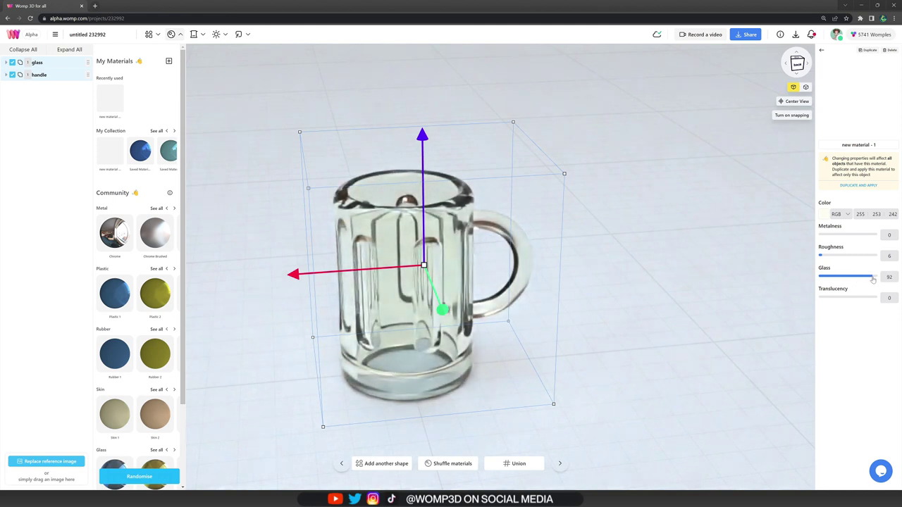
pyautogui.click(627, 290)
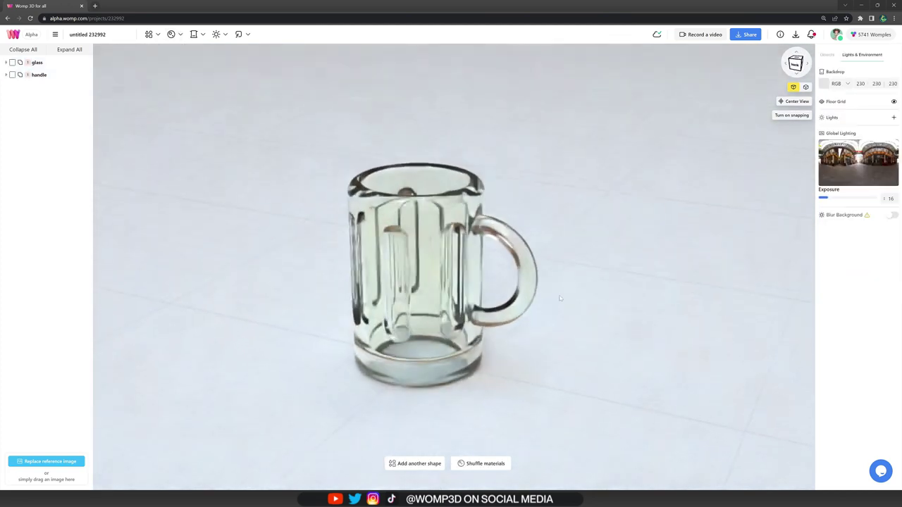
pyautogui.moveTo(560, 298); pyautogui.dragTo(600, 276)
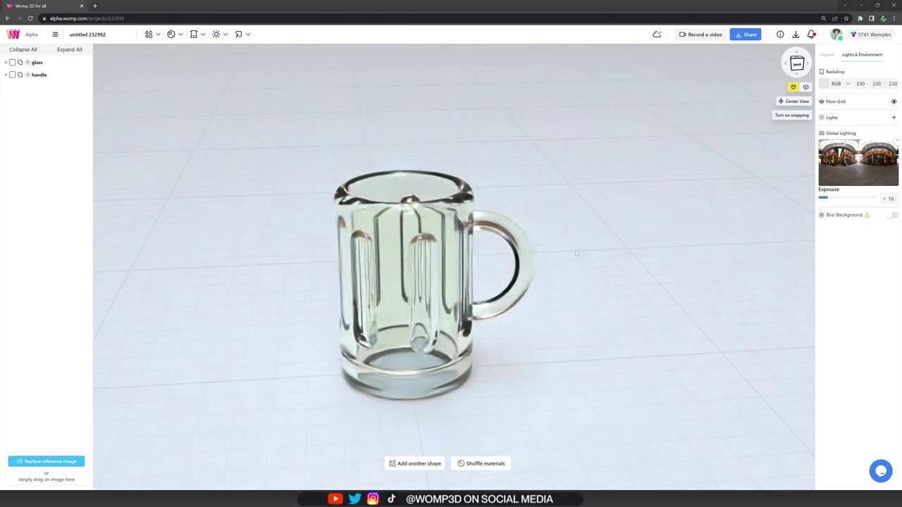
# Duplicate the mug's main body cylinder and move the copy out of the glass union in the object list.
pyautogui.click(397, 218)
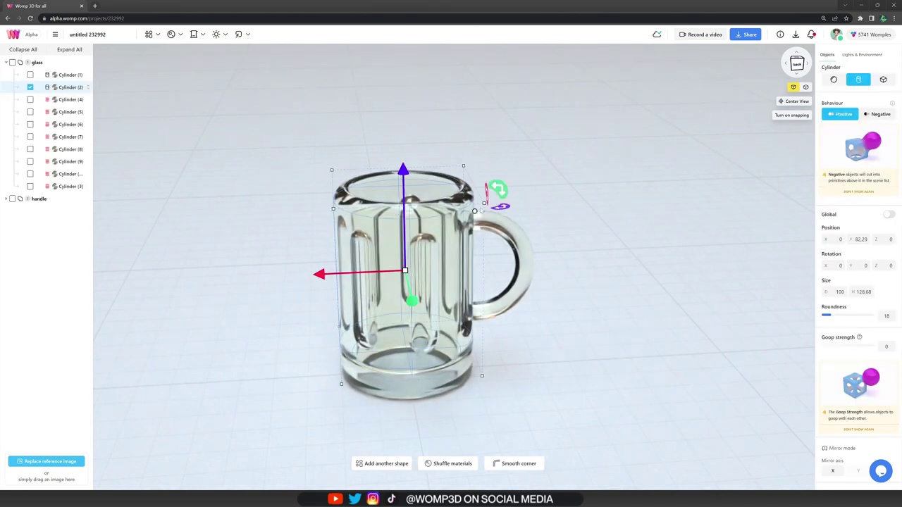
pyautogui.hotkey('ctrl', 'c')
pyautogui.hotkey('ctrl', 'v')
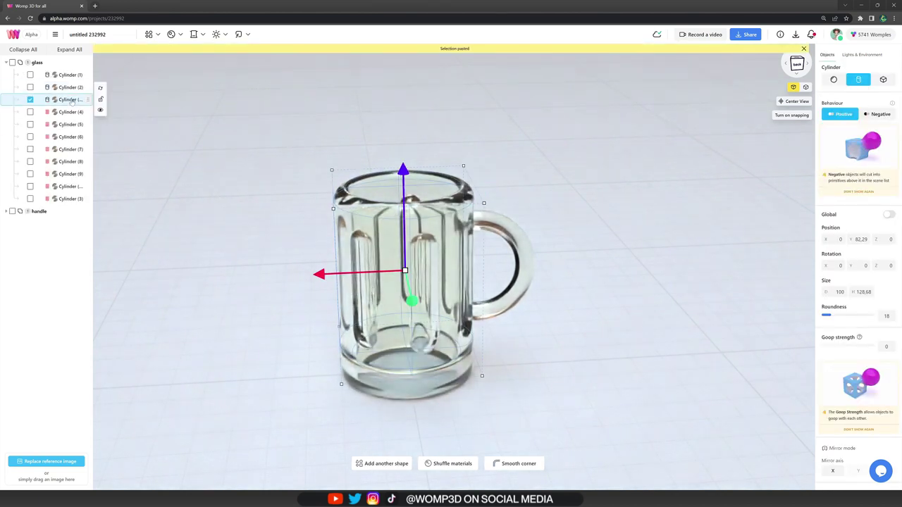
pyautogui.moveTo(69, 99); pyautogui.dragTo(60, 233)
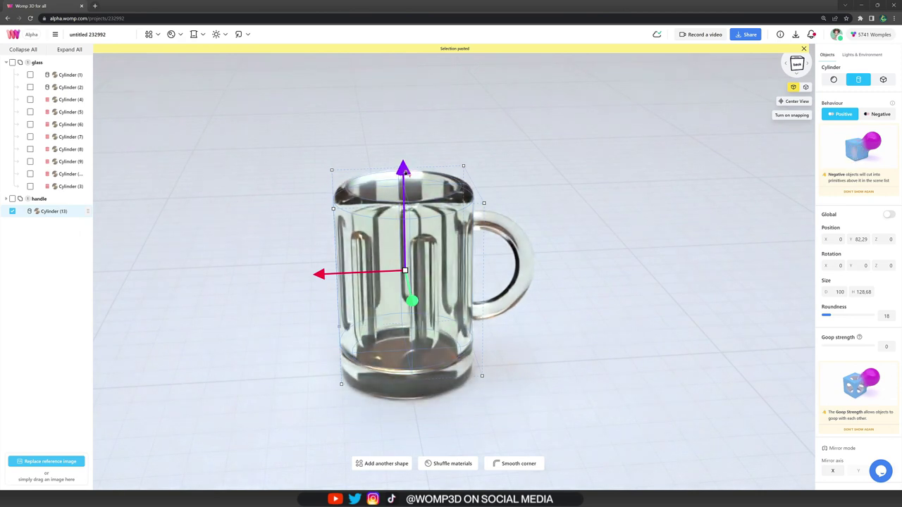
# Fit the copied cylinder inside the mug as beer, about 81 wide and 120 high at Y 75, with roundness 33.
pyautogui.moveTo(402, 134); pyautogui.dragTo(402, 113)
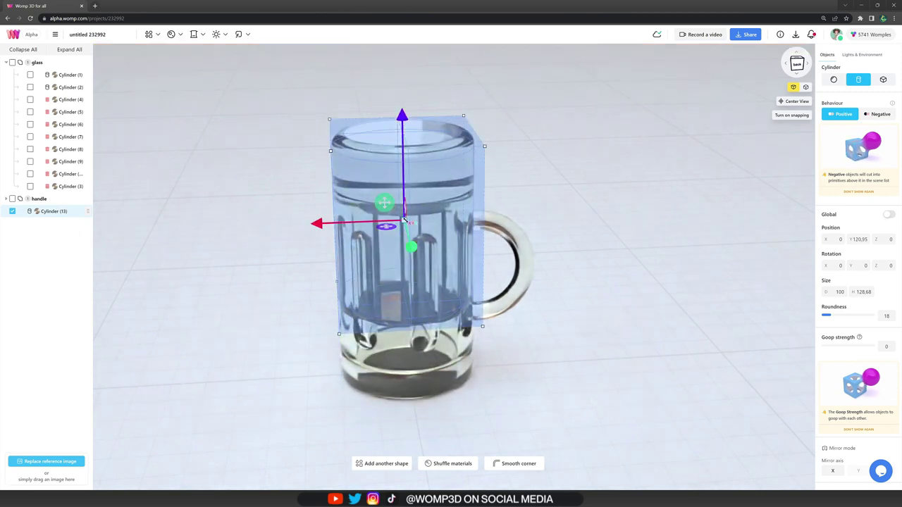
pyautogui.moveTo(404, 219); pyautogui.dragTo(395, 209)
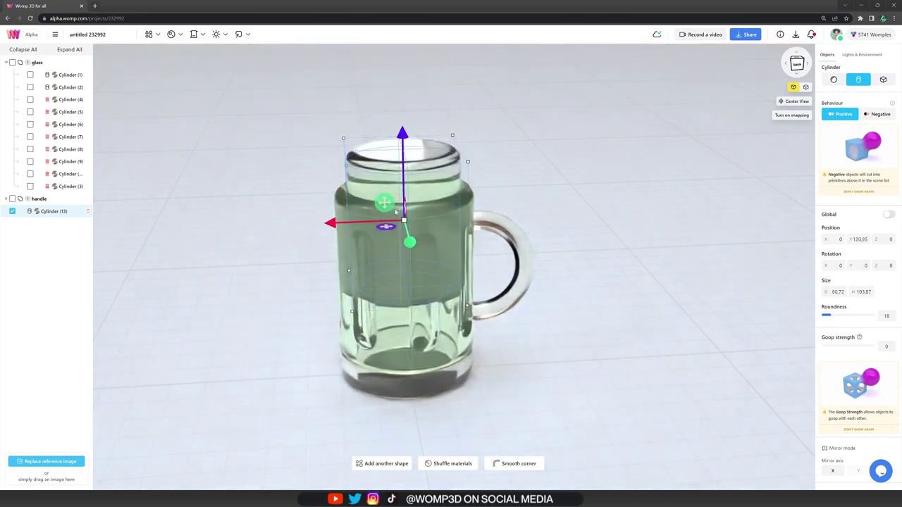
pyautogui.moveTo(404, 146); pyautogui.dragTo(404, 206)
pyautogui.moveTo(437, 214); pyautogui.dragTo(469, 222, button='right')
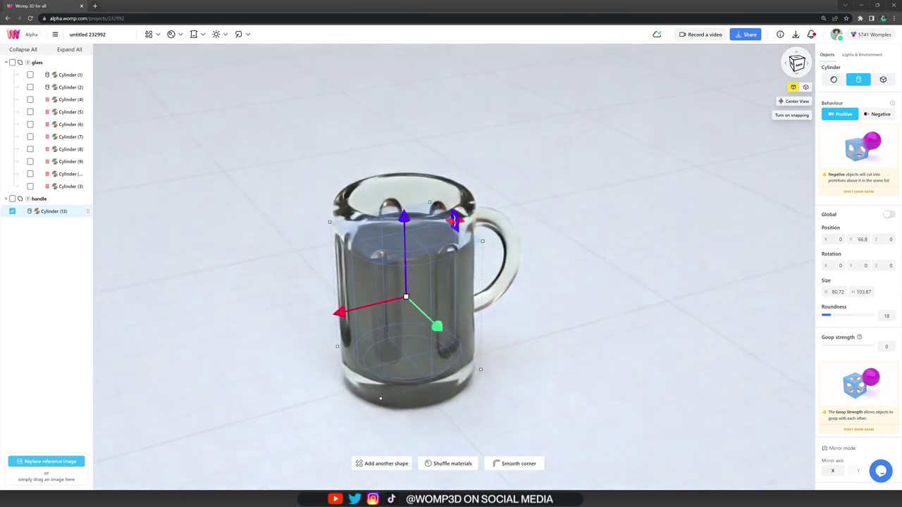
pyautogui.moveTo(455, 213); pyautogui.dragTo(454, 193)
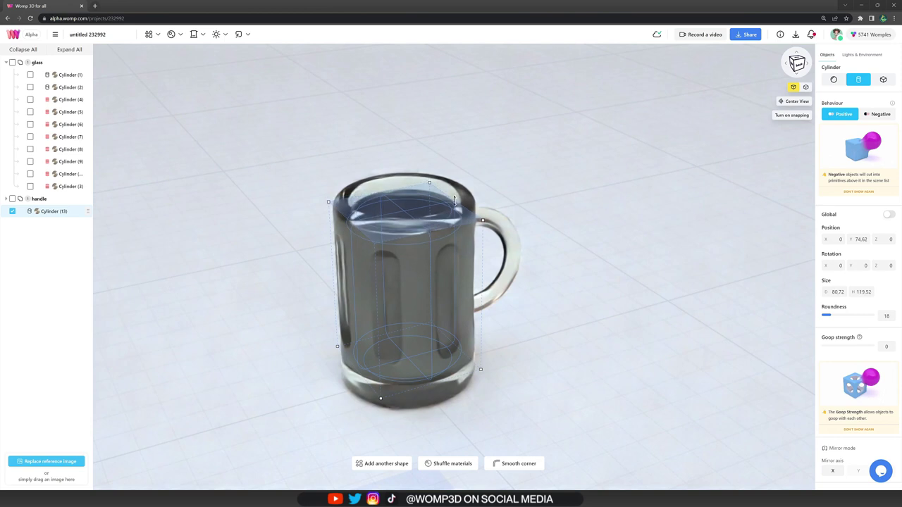
pyautogui.moveTo(840, 319); pyautogui.dragTo(841, 319)
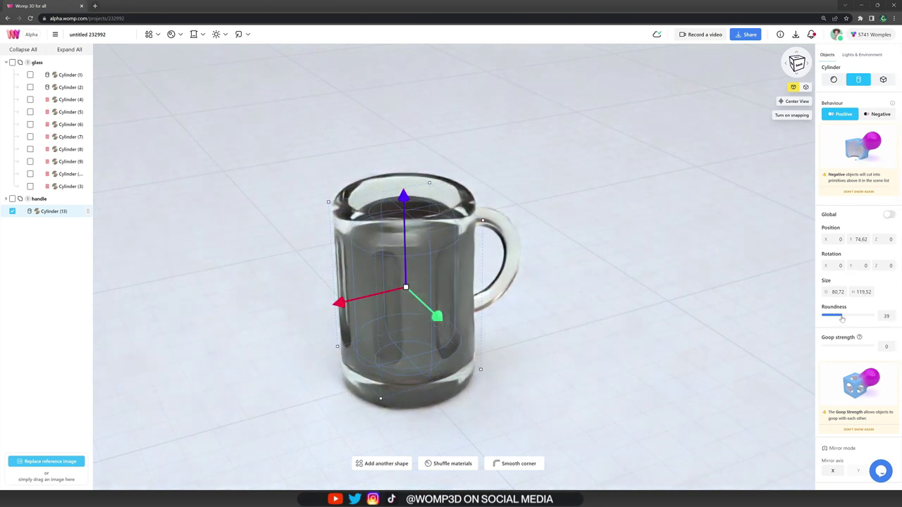
pyautogui.click(565, 268)
pyautogui.moveTo(565, 267); pyautogui.dragTo(547, 229)
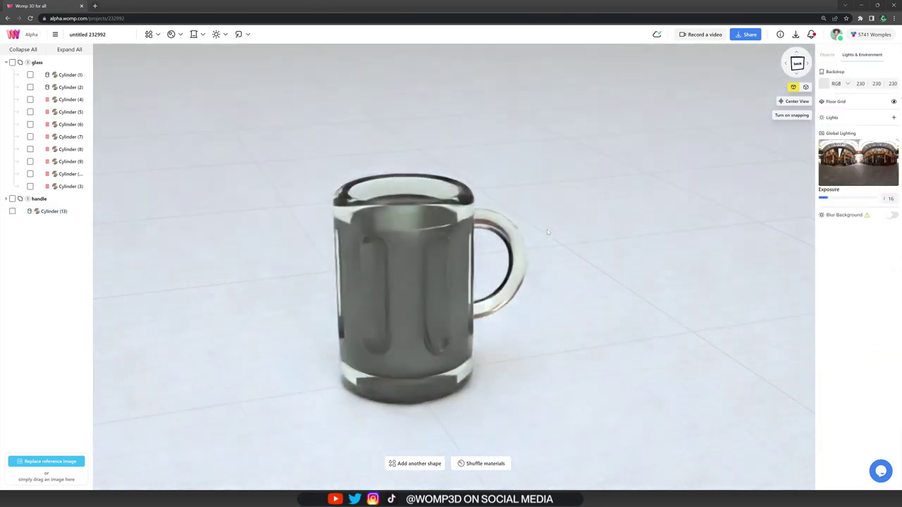
# Give the beer cylinder a new material coloured amber RGB 255, 183, 0 with metalness 75.
pyautogui.click(57, 213)
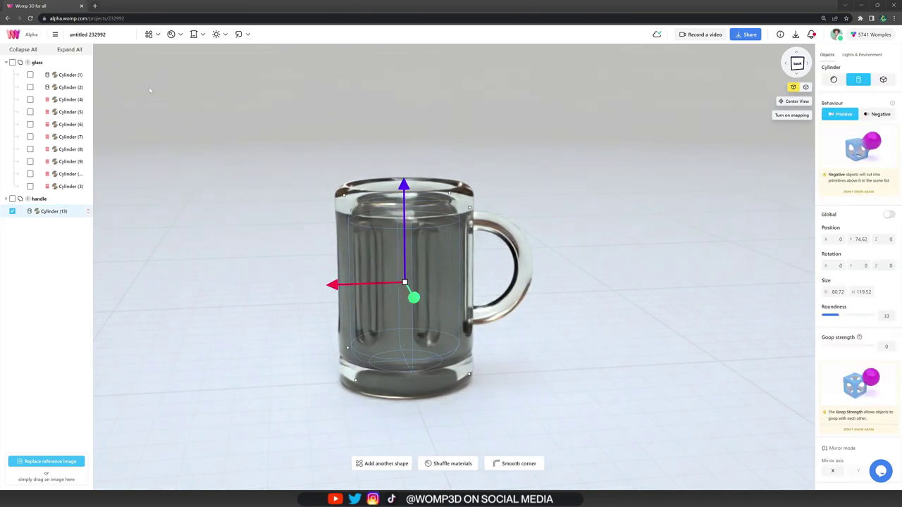
pyautogui.click(171, 34)
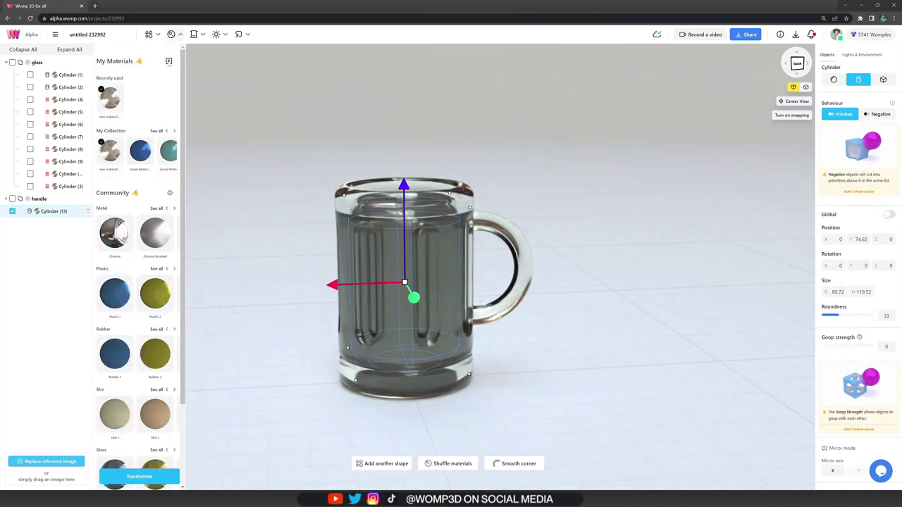
pyautogui.click(169, 61)
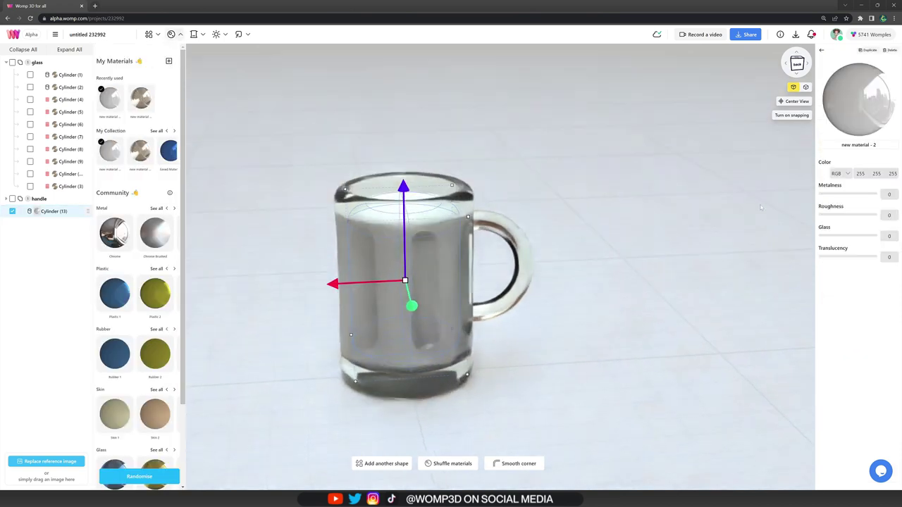
pyautogui.click(824, 173)
pyautogui.moveTo(741, 244); pyautogui.dragTo(744, 243)
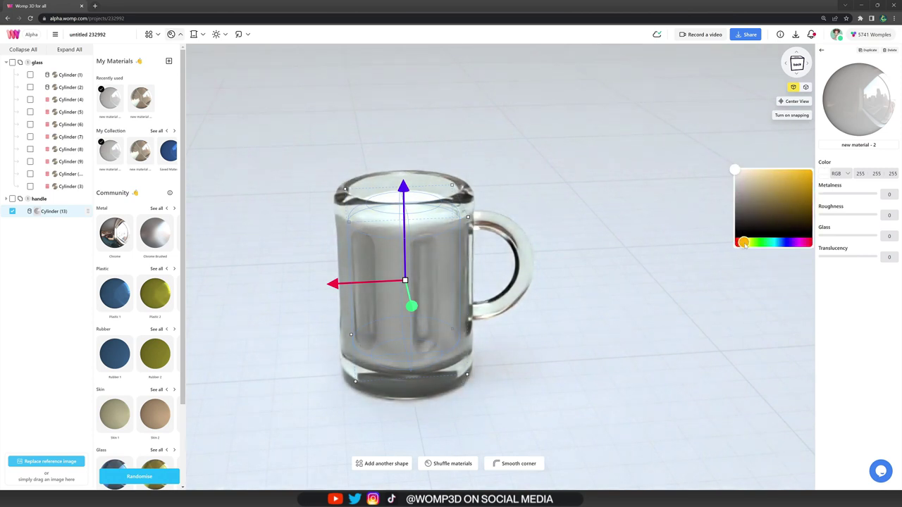
pyautogui.moveTo(783, 178); pyautogui.dragTo(805, 168)
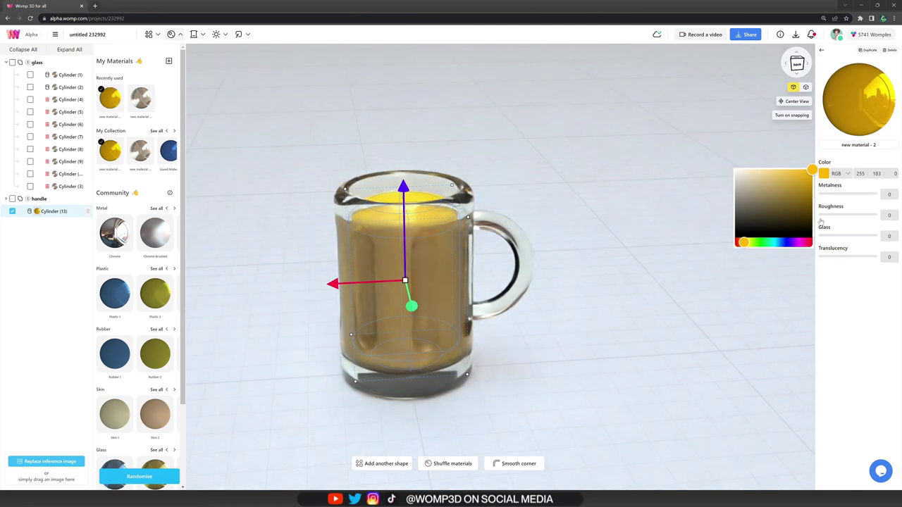
pyautogui.moveTo(832, 197); pyautogui.dragTo(855, 199)
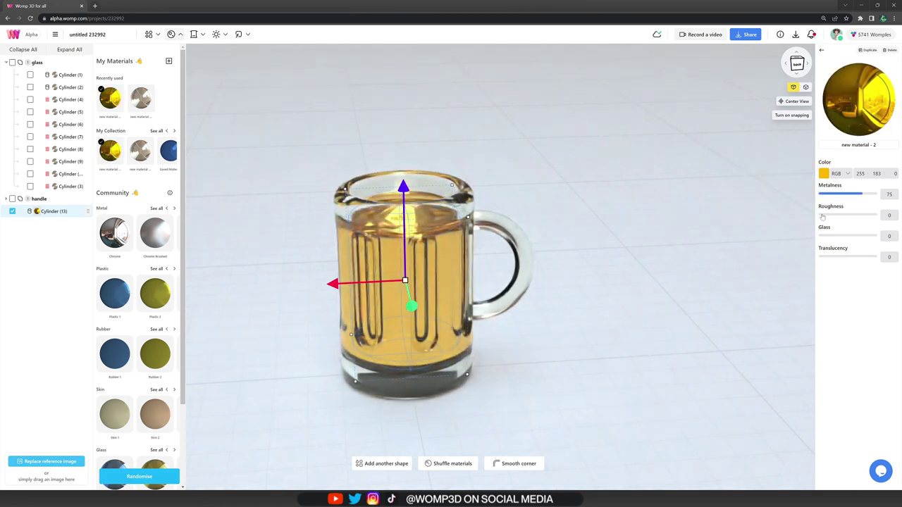
# Set the beer material's roughness to 16 and its glass to 76.
pyautogui.moveTo(820, 215); pyautogui.dragTo(830, 217)
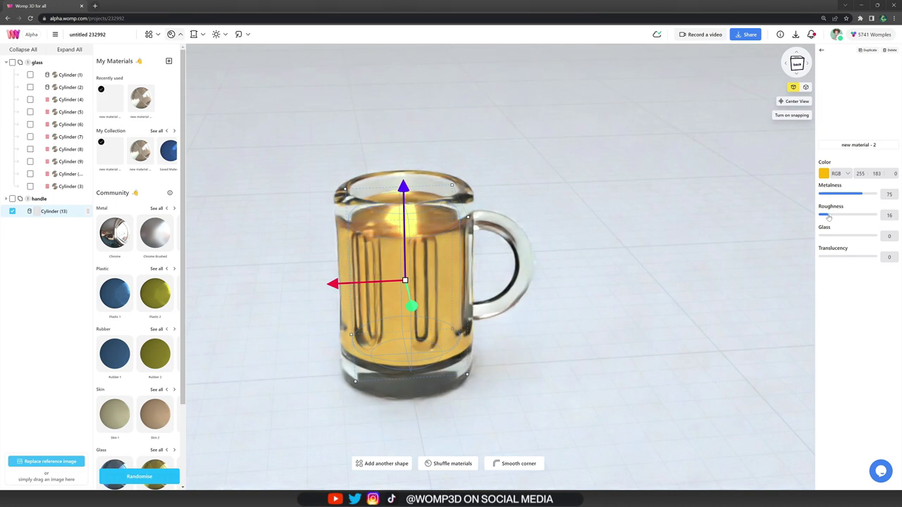
pyautogui.click(844, 235)
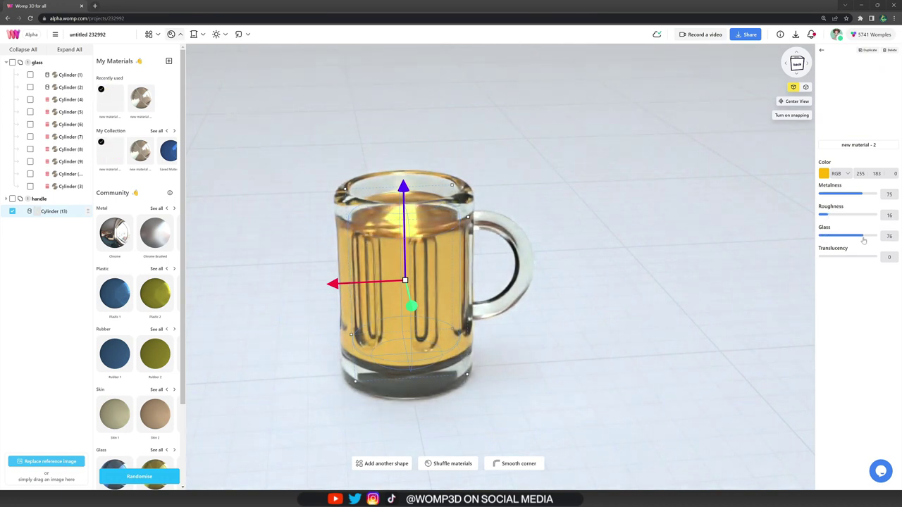
pyautogui.moveTo(727, 237)
pyautogui.mouseDown()
pyautogui.moveTo(699, 232)
pyautogui.moveTo(727, 235)
pyautogui.mouseUp()
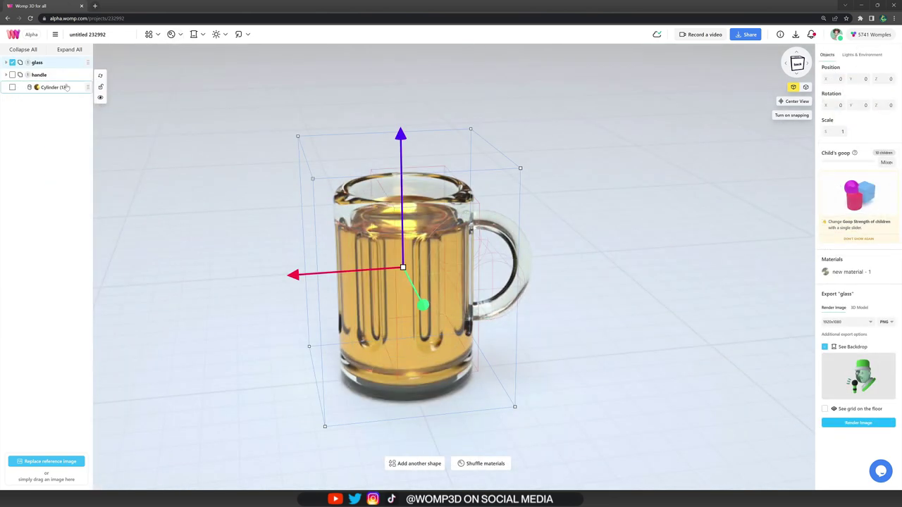
# Raise the glass, handle and beer cylinder together off the floor and tilt them toward the side opposite the handle.
pyautogui.keyDown('shift'); pyautogui.click(53, 88); pyautogui.keyUp('shift')
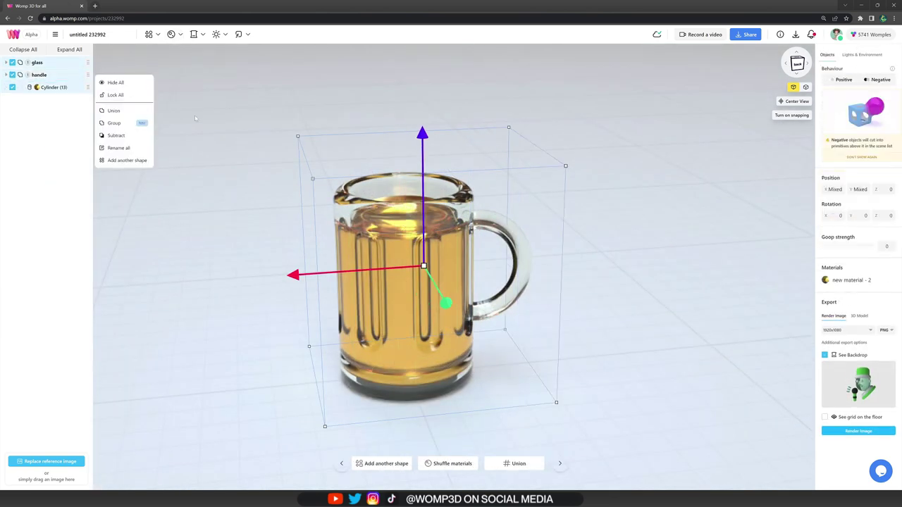
pyautogui.moveTo(423, 133); pyautogui.dragTo(422, 101)
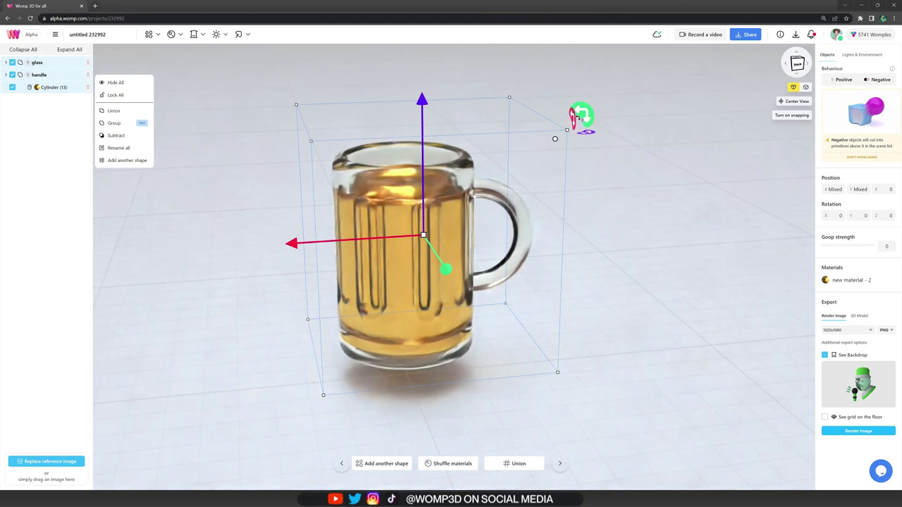
pyautogui.moveTo(581, 116); pyautogui.dragTo(551, 78)
pyautogui.moveTo(582, 395)
pyautogui.mouseDown()
pyautogui.moveTo(577, 382)
pyautogui.moveTo(592, 382)
pyautogui.mouseUp()
pyautogui.click(576, 305)
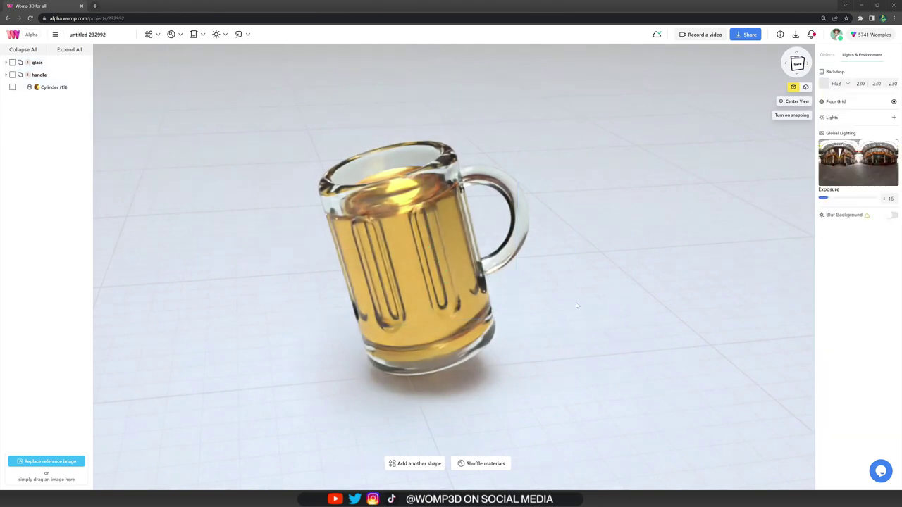
pyautogui.moveTo(574, 306); pyautogui.dragTo(464, 215)
# Add a foam sphere about 57 in size at Y 173.5 above the beer, coloured white with roughness 63.
pyautogui.click(150, 35)
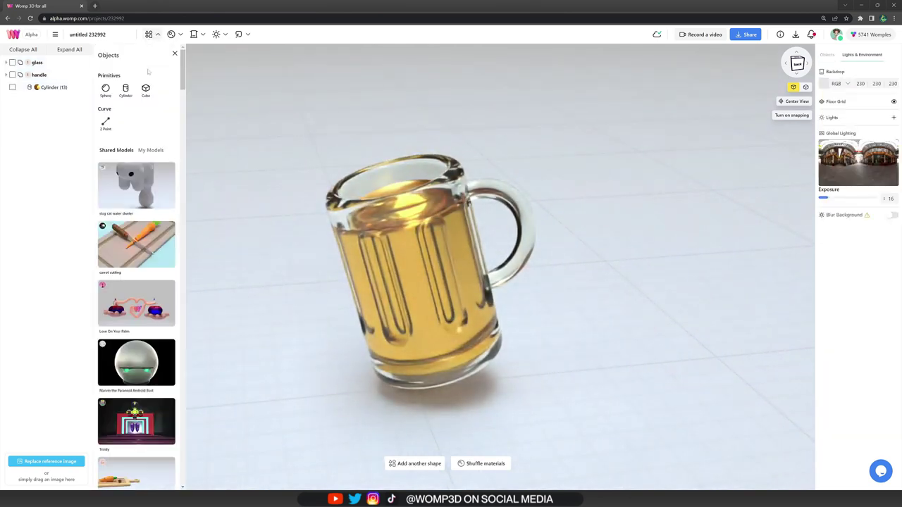
pyautogui.click(106, 89)
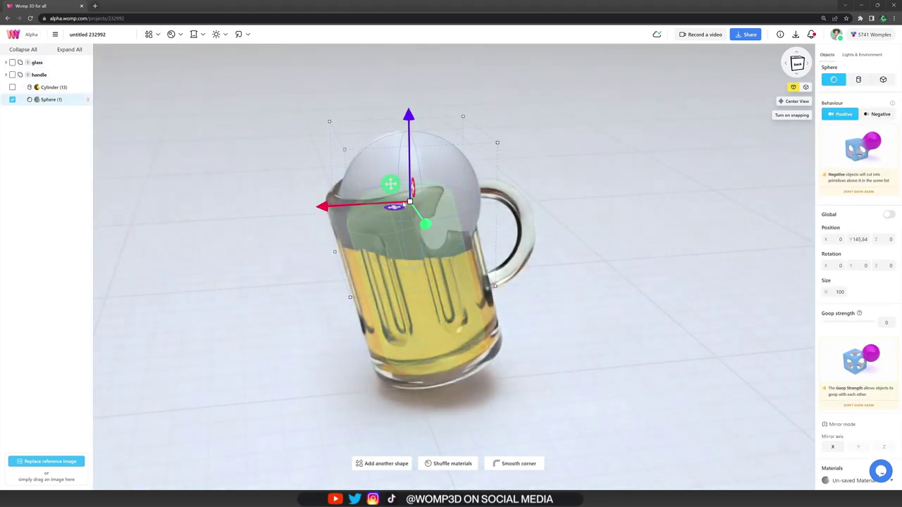
pyautogui.moveTo(410, 202); pyautogui.dragTo(405, 151)
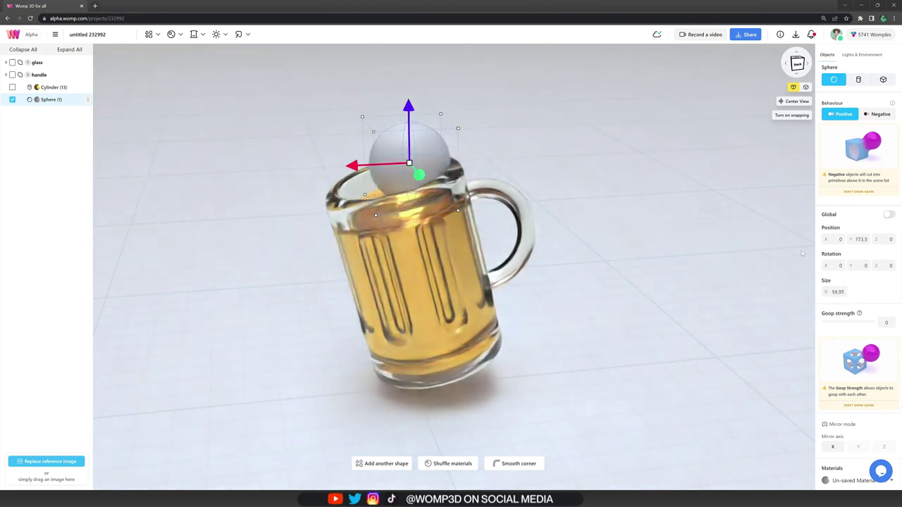
pyautogui.scroll(-3, 851, 316)
pyautogui.click(827, 338)
pyautogui.moveTo(751, 343); pyautogui.dragTo(737, 333)
pyautogui.moveTo(836, 380); pyautogui.dragTo(851, 382)
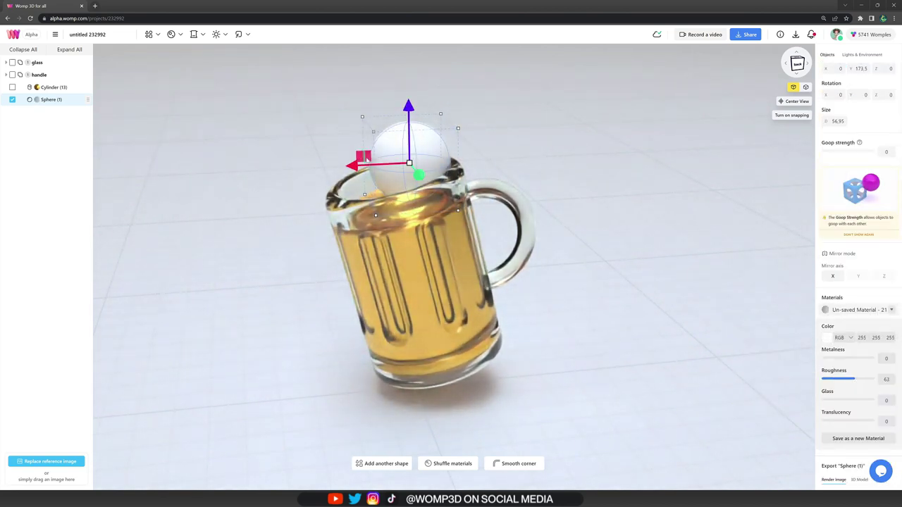
# Duplicate the foam sphere twice across the mug's mouth, blending the copies with goop strength about 33.
pyautogui.hotkey('ctrl', 'd')
pyautogui.moveTo(352, 166); pyautogui.dragTo(318, 168)
pyautogui.moveTo(823, 322); pyautogui.dragTo(829, 322)
pyautogui.hotkey('ctrl', 'd')
pyautogui.moveTo(384, 177); pyautogui.dragTo(394, 192)
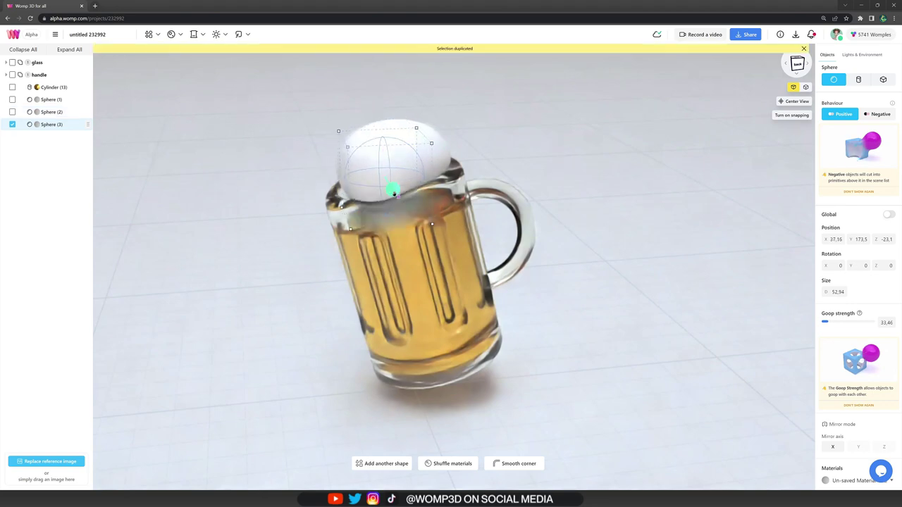
# Combine the three foam spheres into a union and rename it "effects".
pyautogui.click(52, 99)
pyautogui.keyDown('shift'); pyautogui.click(56, 125); pyautogui.keyUp('shift')
pyautogui.rightClick(57, 112)
pyautogui.click(79, 136)
pyautogui.doubleClick(41, 100)
pyautogui.write('effects')
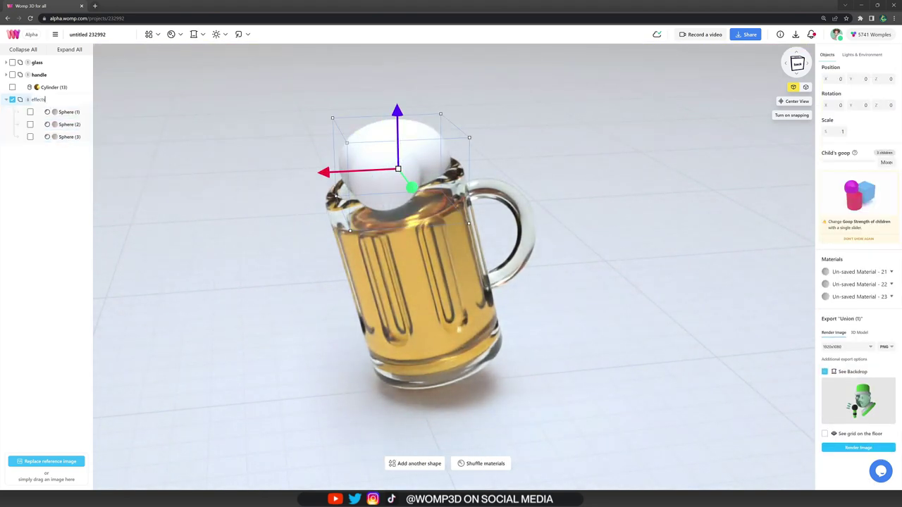
pyautogui.press('Return')
pyautogui.click(6, 99)
# Duplicate foam spheres three times, spreading the copies over the low side of the rim and up above the mug.
pyautogui.doubleClick(375, 187)
pyautogui.hotkey('ctrl', 'd')
pyautogui.moveTo(332, 182)
pyautogui.mouseDown()
pyautogui.moveTo(297, 183)
pyautogui.moveTo(342, 197)
pyautogui.mouseUp()
pyautogui.hotkey('ctrl', 'd')
pyautogui.hotkey('ctrl', 'd')
pyautogui.moveTo(344, 141); pyautogui.dragTo(340, 77)
pyautogui.moveTo(295, 123); pyautogui.dragTo(284, 124)
# Duplicate the upper foam sphere and place the copy above the handle side of the mug's mouth.
pyautogui.moveTo(559, 201); pyautogui.dragTo(590, 222, button='right')
pyautogui.hotkey('ctrl', 'd')
pyautogui.moveTo(319, 146); pyautogui.dragTo(405, 146)
pyautogui.moveTo(482, 179); pyautogui.dragTo(487, 184)
pyautogui.moveTo(453, 99); pyautogui.dragTo(453, 99)
# Make two smaller copies of the upper foam sphere away from the handle and place them as droplets floating above the foam.
pyautogui.click(366, 144)
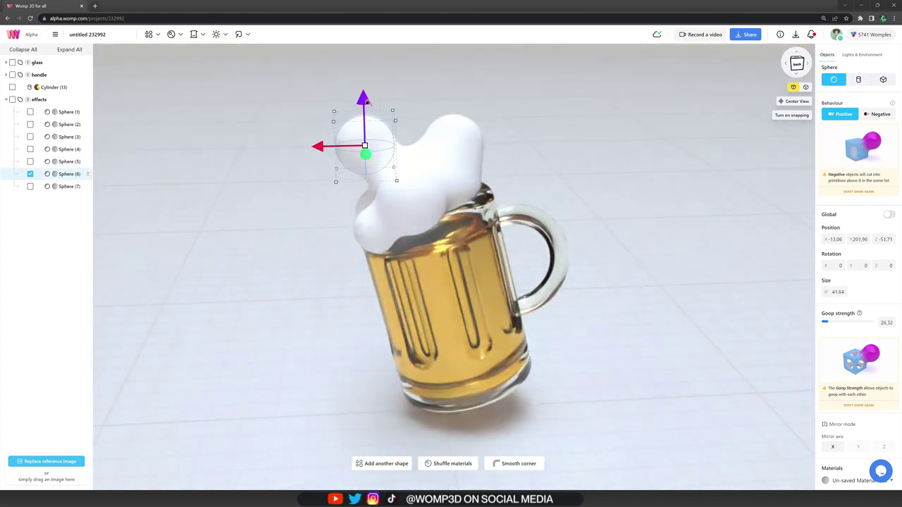
pyautogui.hotkey('ctrl', 'd')
pyautogui.moveTo(364, 94); pyautogui.dragTo(364, 45)
pyautogui.moveTo(319, 95); pyautogui.dragTo(260, 96)
pyautogui.hotkey('ctrl', 'd')
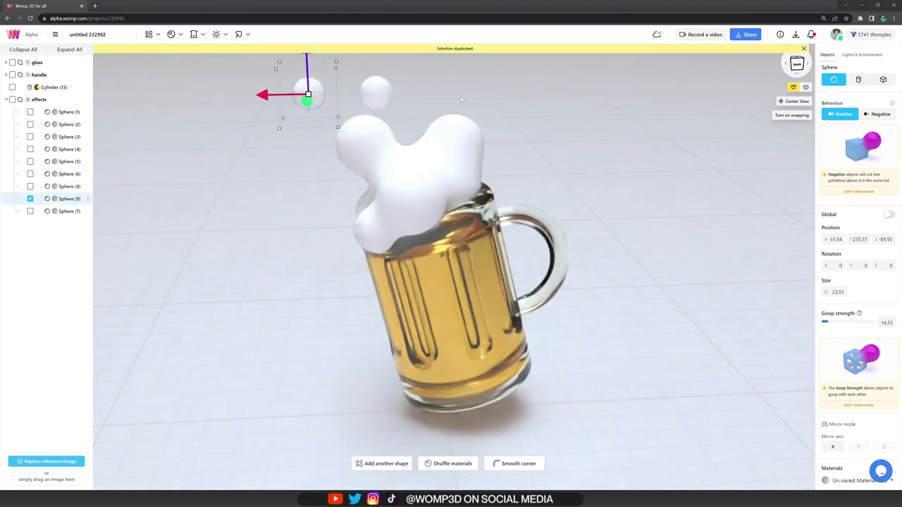
pyautogui.moveTo(282, 81); pyautogui.dragTo(292, 102, button='right')
# Add three more droplet copies beside the foam on the pouring side, about 34, 21 and 17 in size.
pyautogui.moveTo(315, 69); pyautogui.dragTo(266, 252)
pyautogui.hotkey('ctrl', 'd')
pyautogui.moveTo(315, 204); pyautogui.dragTo(315, 192)
pyautogui.hotkey('ctrl', 'd')
pyautogui.moveTo(266, 236); pyautogui.dragTo(222, 221)
pyautogui.moveTo(270, 191); pyautogui.dragTo(343, 206)
pyautogui.hotkey('ctrl', 'd')
pyautogui.moveTo(610, 203); pyautogui.dragTo(614, 176)
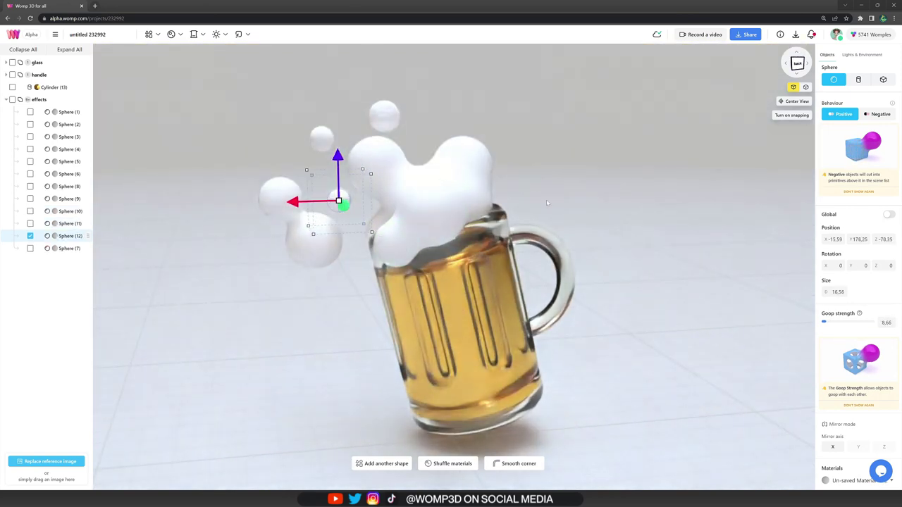
# Duplicate the foam sphere at the low side of the rim, about 31 in size, and adjust the foam sphere above it.
pyautogui.click(392, 243)
pyautogui.moveTo(398, 249); pyautogui.dragTo(373, 241)
pyautogui.hotkey('ctrl', 'd')
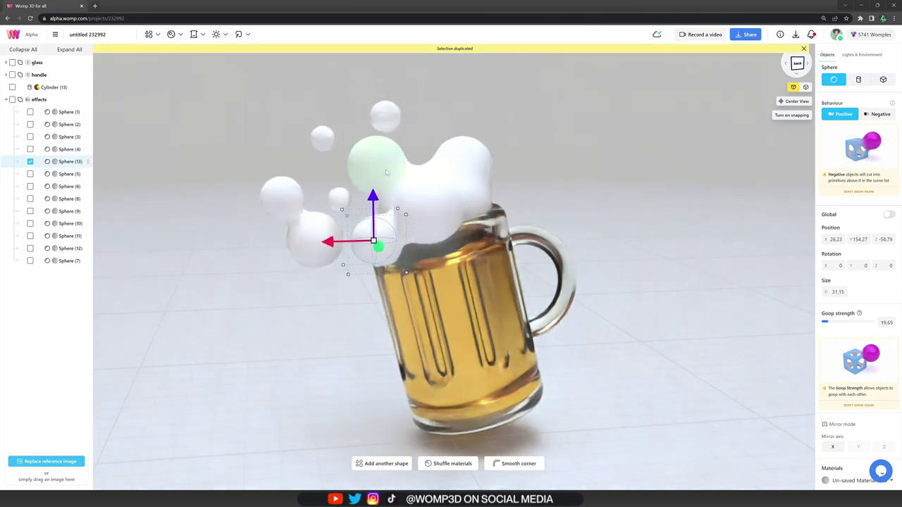
pyautogui.click(386, 172)
pyautogui.moveTo(377, 123); pyautogui.dragTo(376, 130)
pyautogui.moveTo(523, 152); pyautogui.dragTo(487, 157)
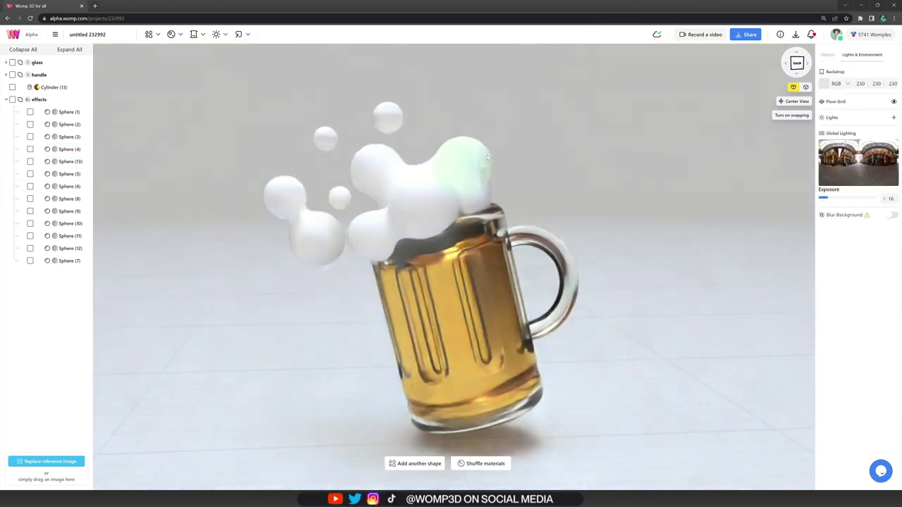
# Reposition the foam sphere nearest the handle and shift the two largest floating droplets farther away from the mug.
pyautogui.click(488, 156)
pyautogui.press('Escape')
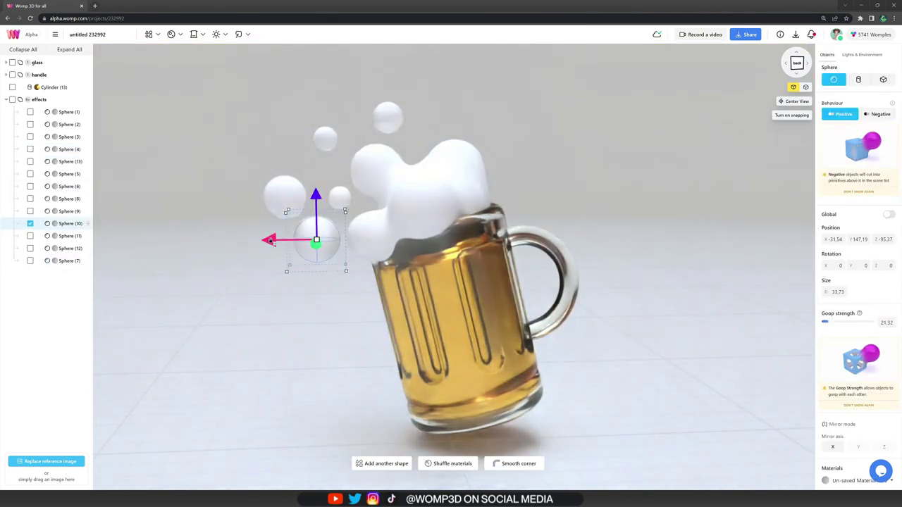
pyautogui.moveTo(272, 241); pyautogui.dragTo(259, 241)
pyautogui.moveTo(304, 195); pyautogui.dragTo(263, 177)
pyautogui.click(282, 195)
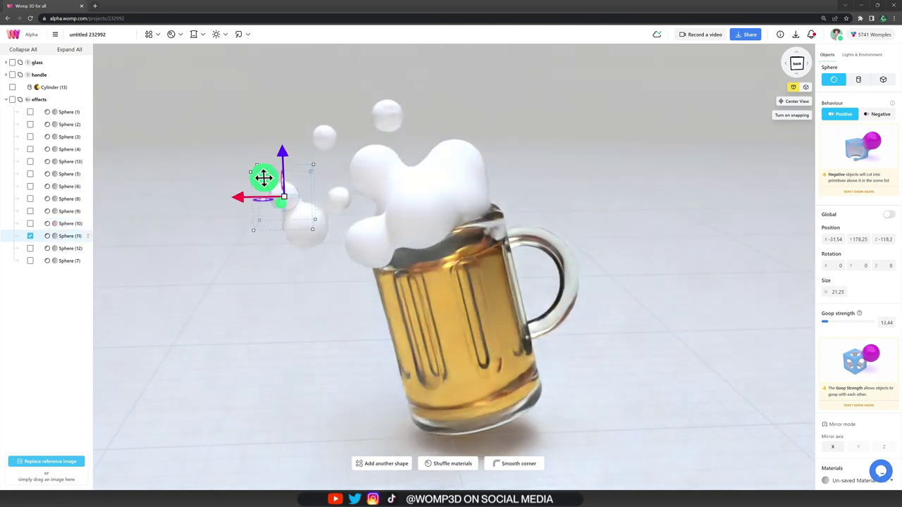
pyautogui.click(566, 173)
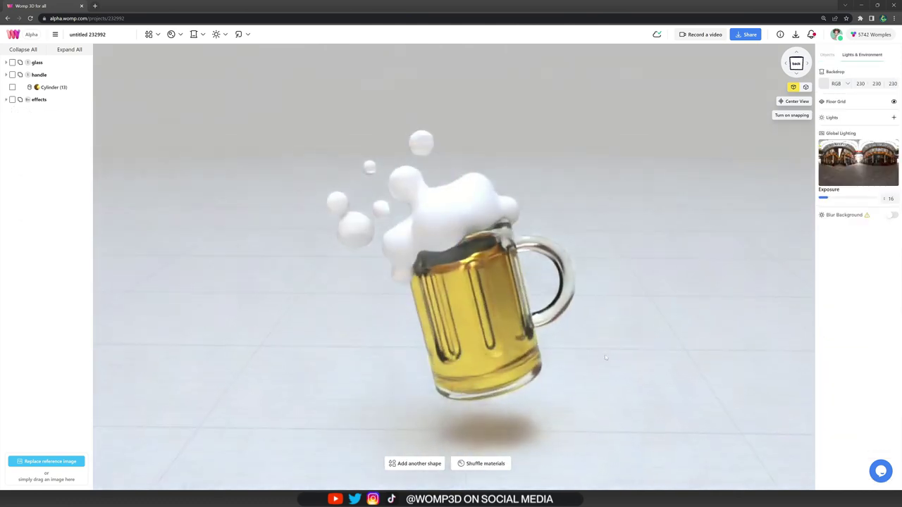
# Hide the floor grid and create a new cream backdrop colour, RGB 241, 236, 211.
pyautogui.moveTo(605, 356); pyautogui.dragTo(626, 344)
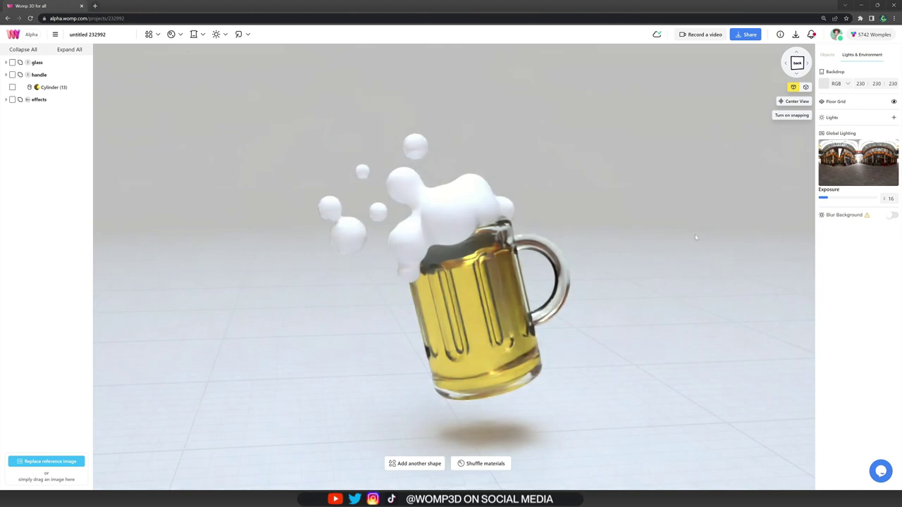
pyautogui.click(894, 101)
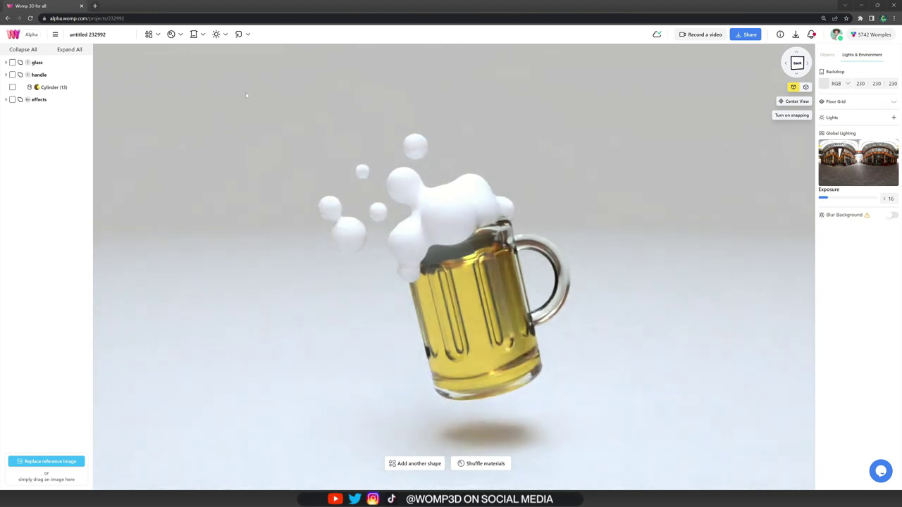
pyautogui.click(195, 38)
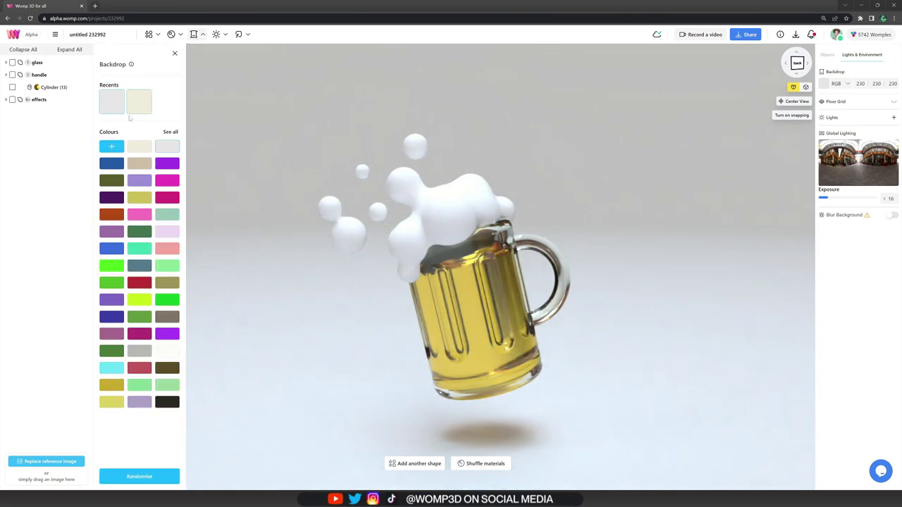
pyautogui.click(111, 146)
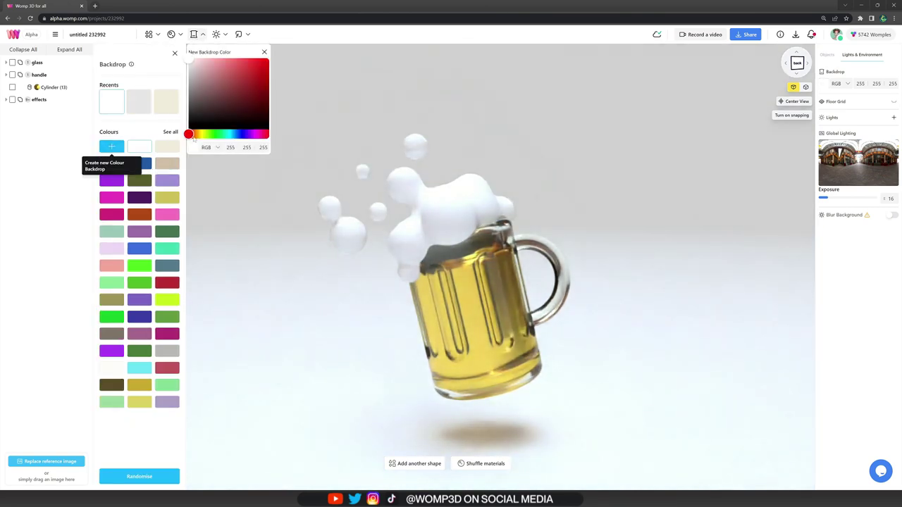
pyautogui.moveTo(211, 108); pyautogui.dragTo(244, 82)
pyautogui.moveTo(189, 134)
pyautogui.mouseDown()
pyautogui.moveTo(251, 141)
pyautogui.moveTo(200, 135)
pyautogui.mouseUp()
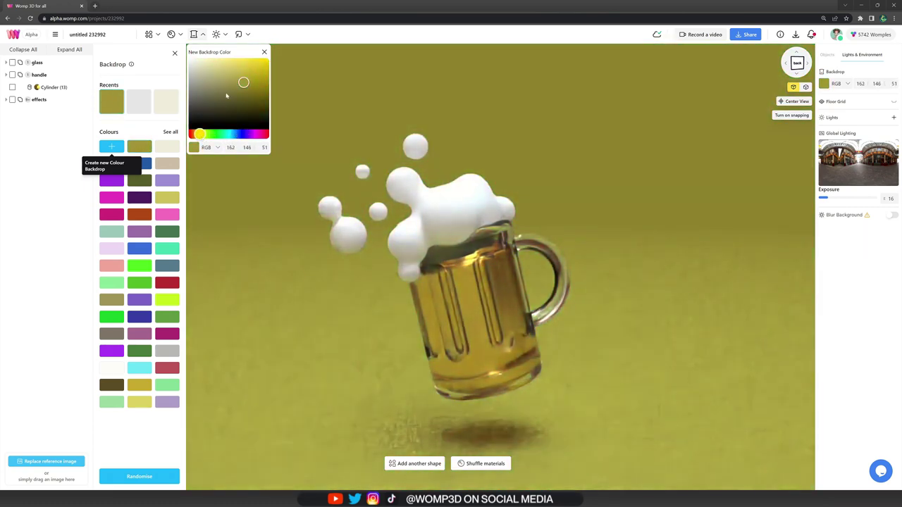
pyautogui.click(202, 64)
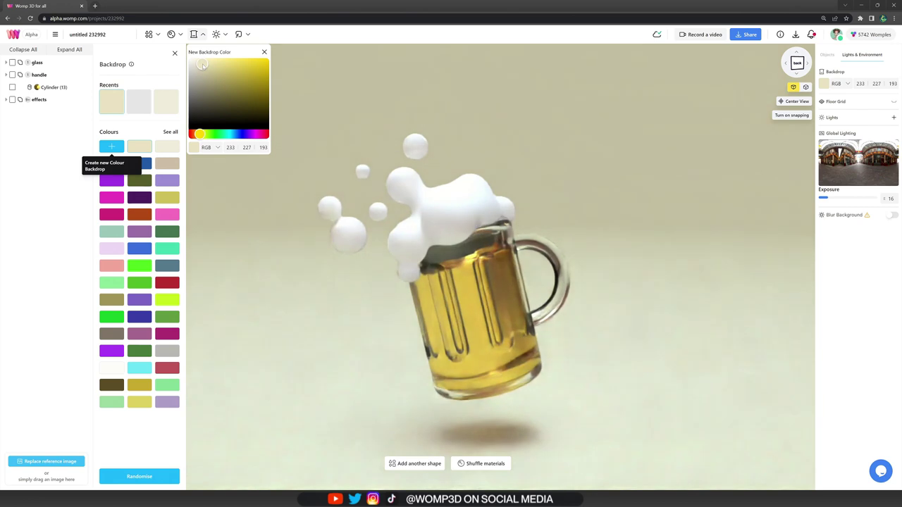
pyautogui.moveTo(200, 65); pyautogui.dragTo(199, 64)
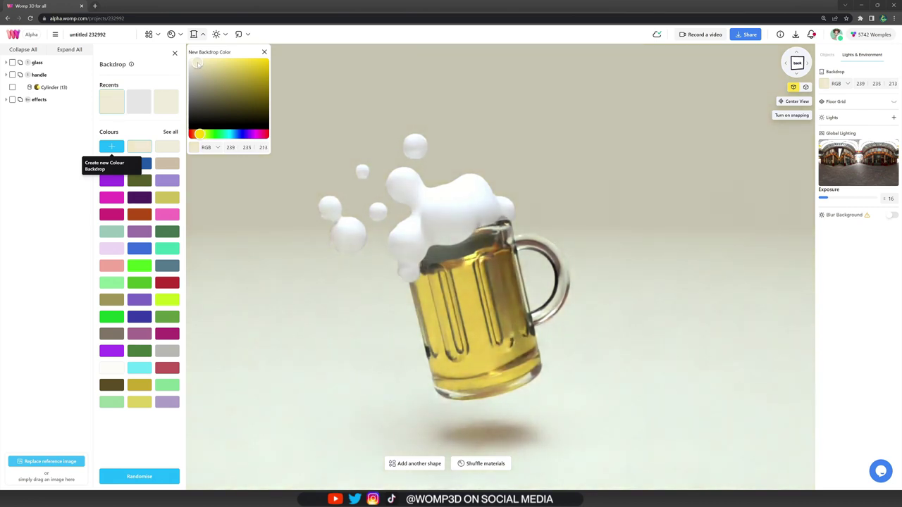
pyautogui.click(257, 183)
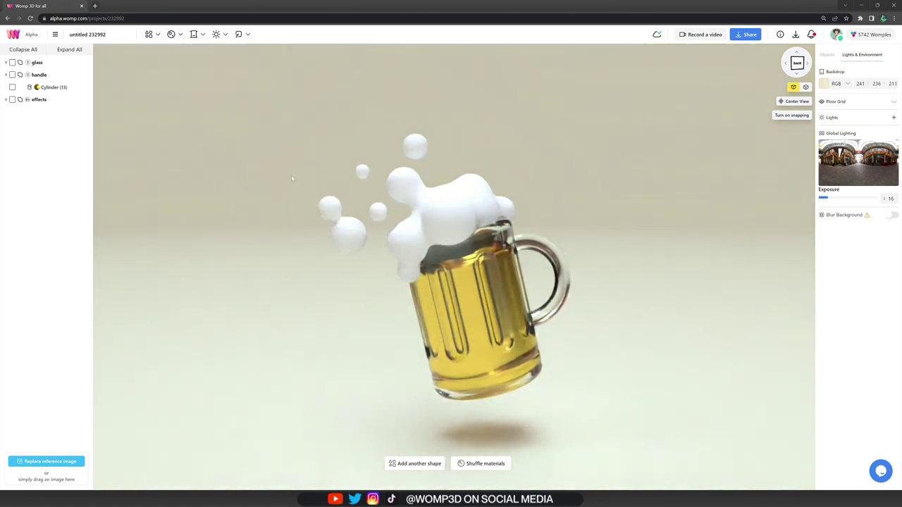
# Compare global lighting presets such as autoshop, birchwood and cloudy_cliffside_road, and keep the sunny forest environment with exposure 16.
pyautogui.click(855, 164)
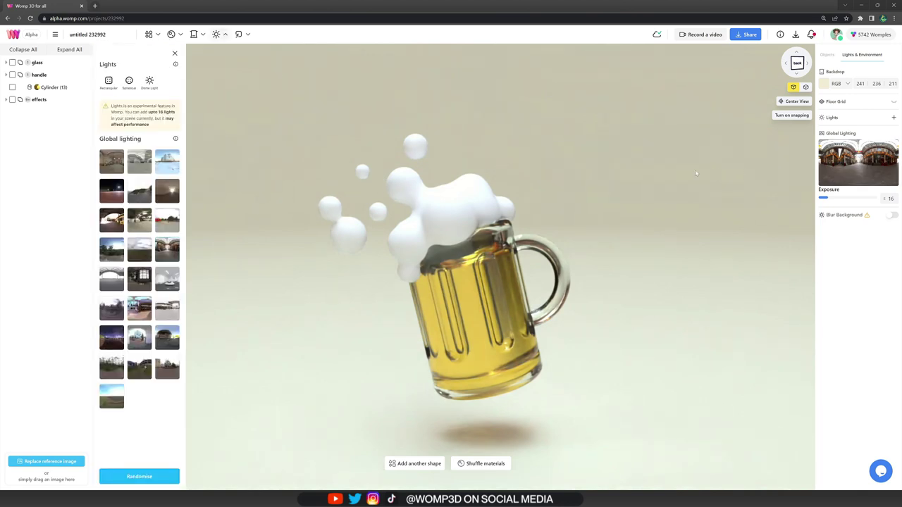
pyautogui.click(138, 166)
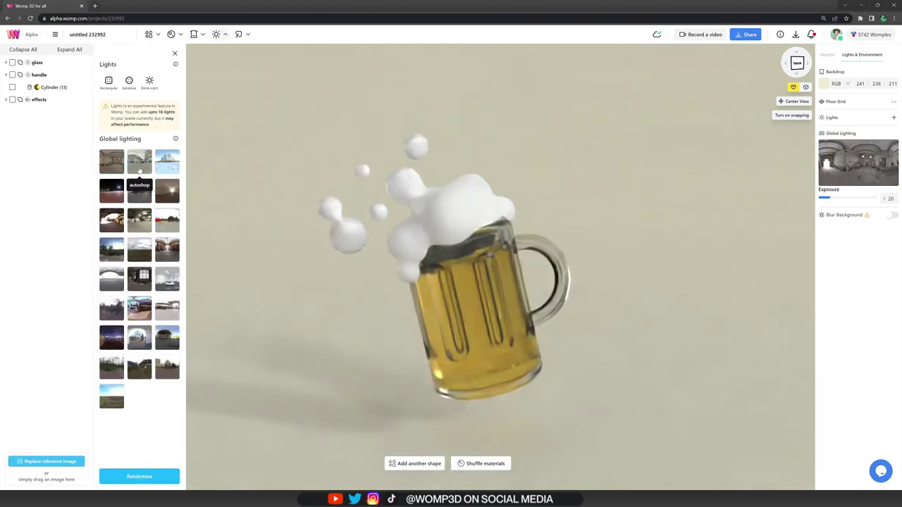
pyautogui.click(166, 167)
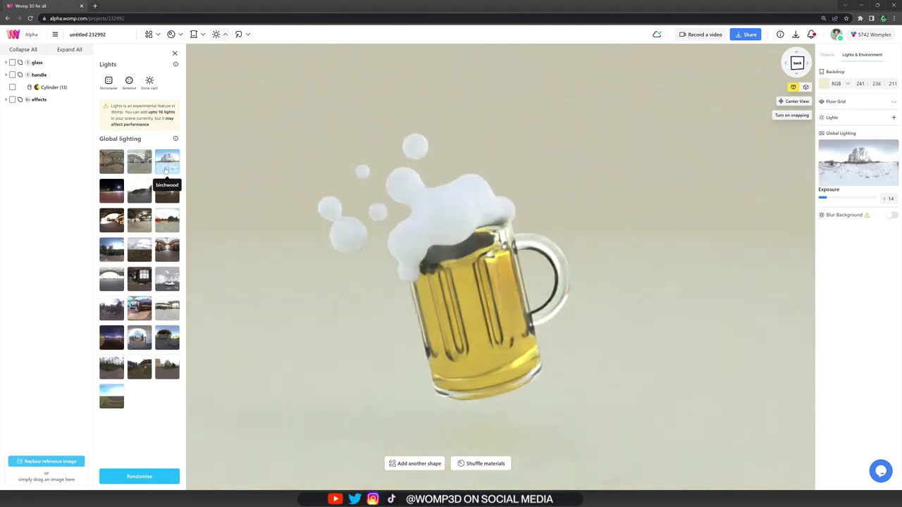
pyautogui.click(139, 192)
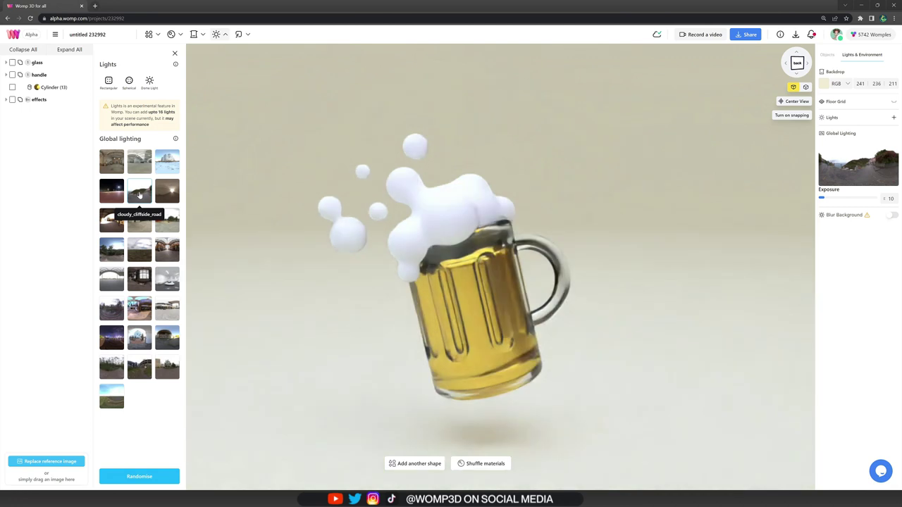
pyautogui.click(173, 285)
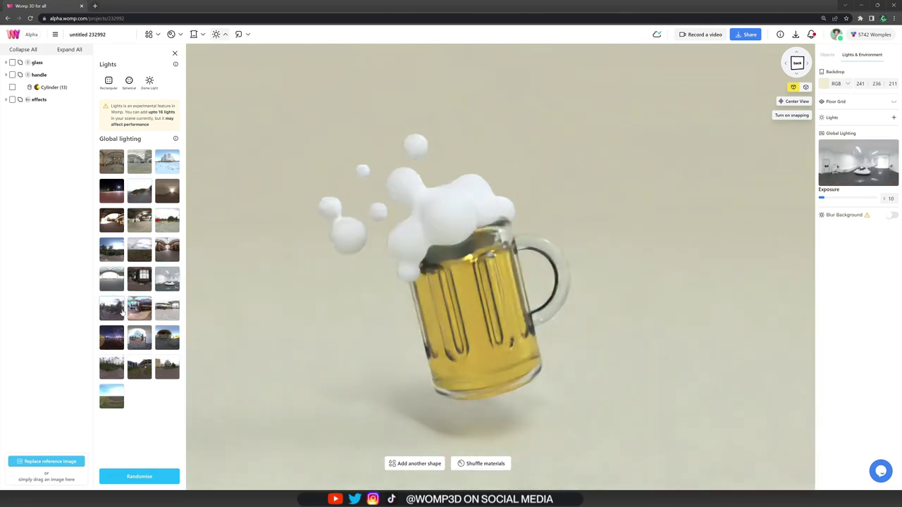
pyautogui.click(114, 255)
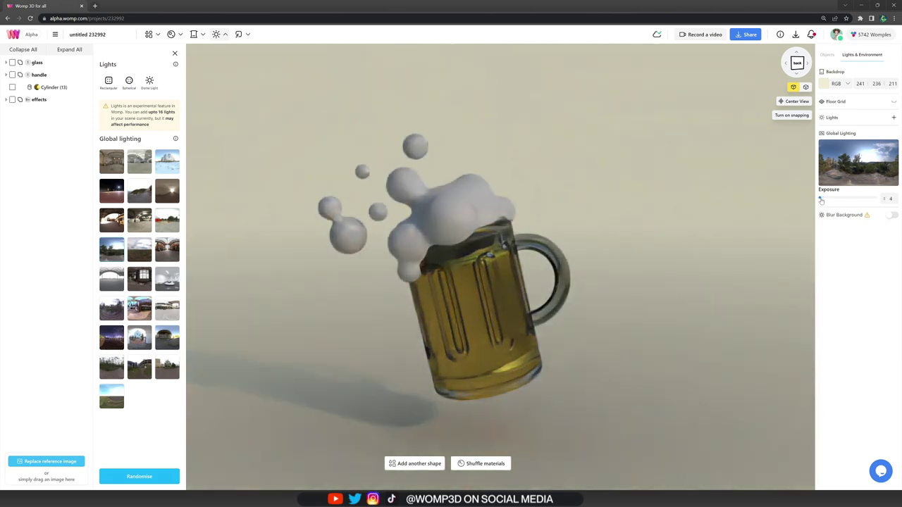
pyautogui.moveTo(829, 202); pyautogui.dragTo(828, 203)
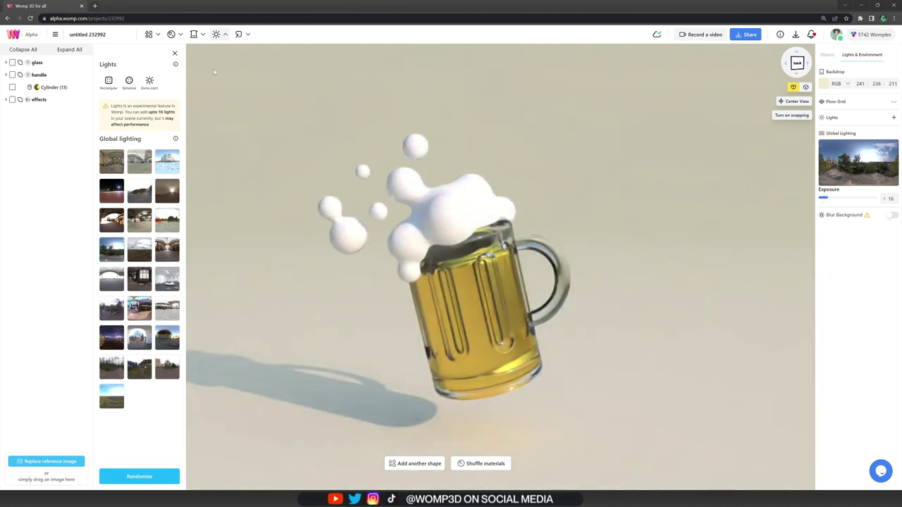
# Add a spherical light and move it up from the floor to just above the handle, beside the foam.
pyautogui.click(175, 54)
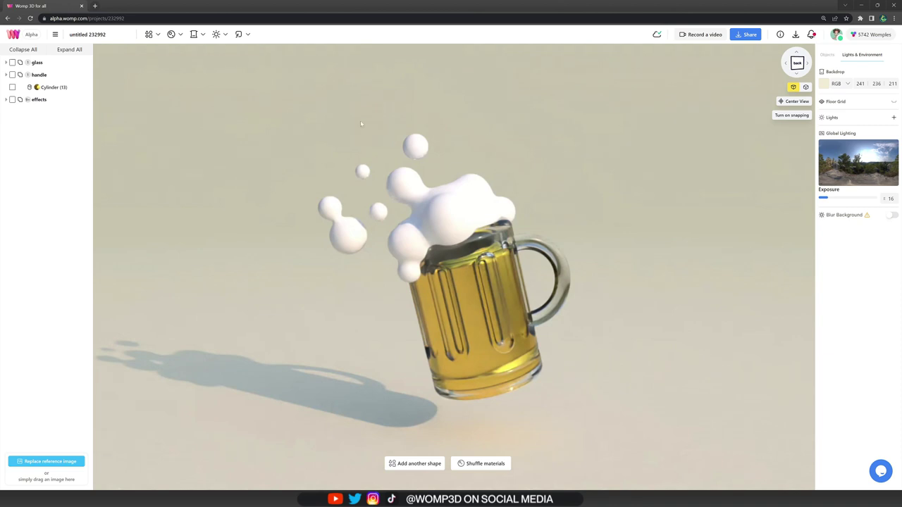
pyautogui.click(217, 35)
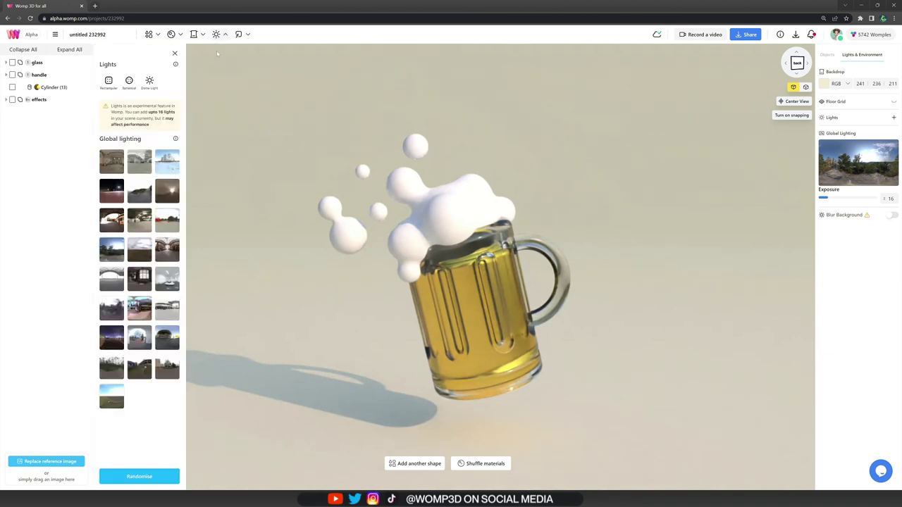
pyautogui.click(129, 80)
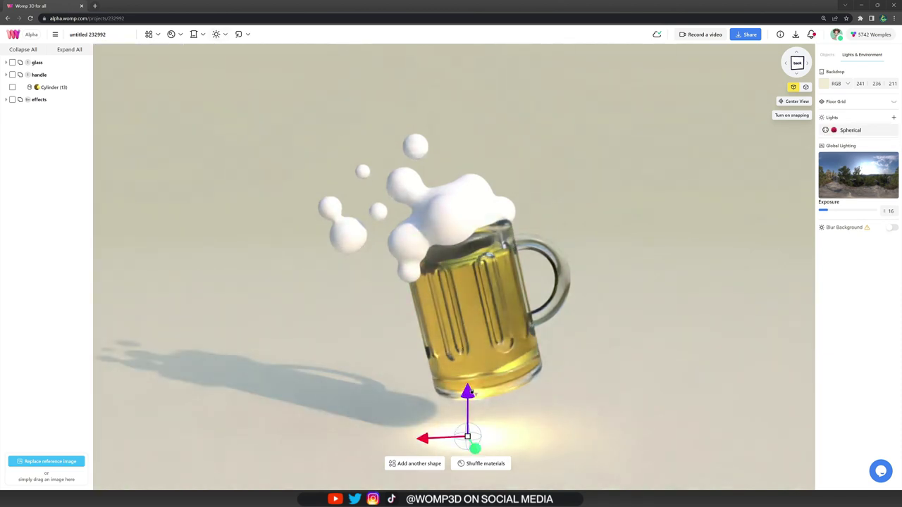
pyautogui.moveTo(470, 392); pyautogui.dragTo(468, 296)
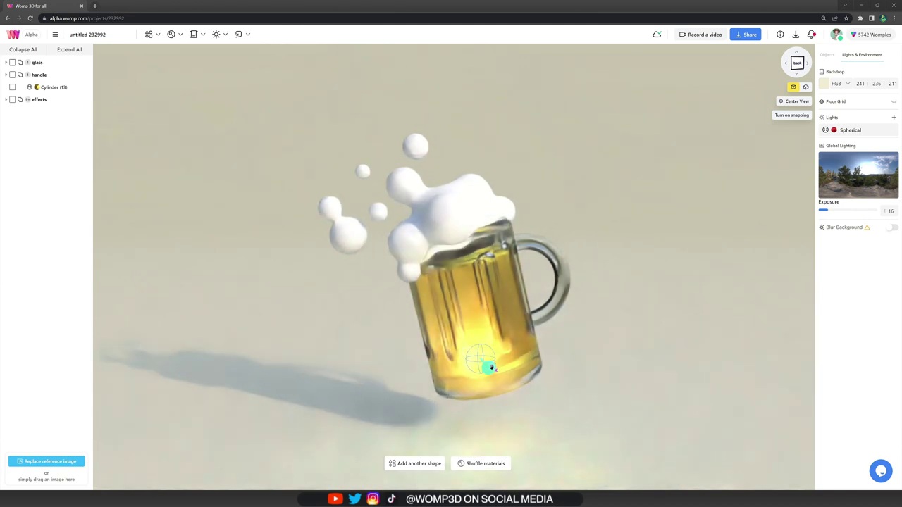
pyautogui.moveTo(491, 367)
pyautogui.mouseDown()
pyautogui.moveTo(489, 355)
pyautogui.moveTo(502, 369)
pyautogui.mouseUp()
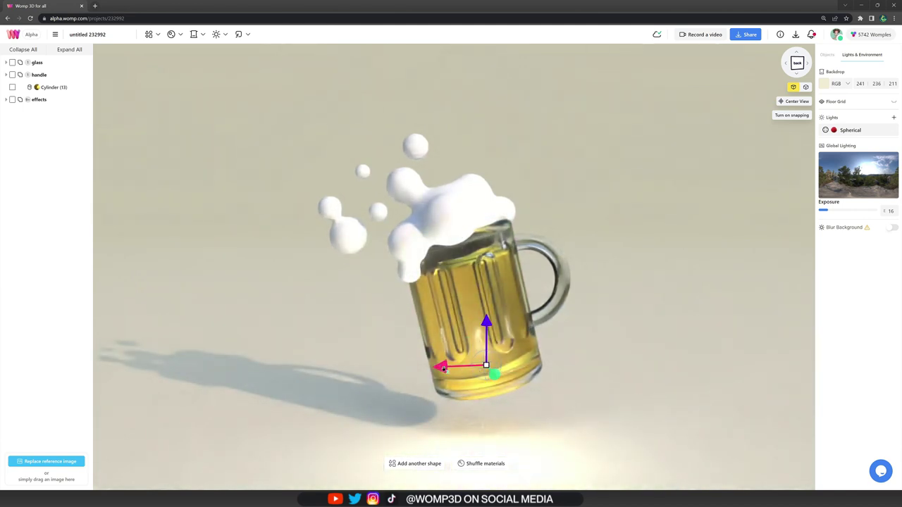
pyautogui.moveTo(443, 367); pyautogui.dragTo(528, 362)
pyautogui.moveTo(570, 331); pyautogui.dragTo(530, 148)
pyautogui.moveTo(582, 195)
pyautogui.mouseDown()
pyautogui.moveTo(548, 188)
pyautogui.moveTo(568, 206)
pyautogui.mouseUp()
pyautogui.moveTo(518, 192)
pyautogui.mouseDown()
pyautogui.moveTo(462, 192)
pyautogui.moveTo(518, 196)
pyautogui.mouseUp()
# Recolour the second spherical light to light blue, RGB 81, 167, 255, and slightly lower its luminance.
pyautogui.click(826, 227)
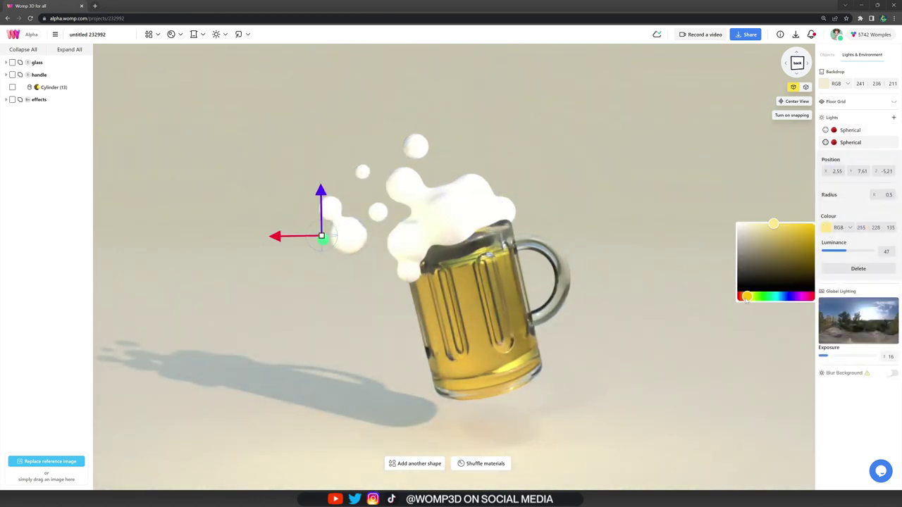
pyautogui.moveTo(745, 296); pyautogui.dragTo(783, 297)
pyautogui.moveTo(773, 224); pyautogui.dragTo(790, 224)
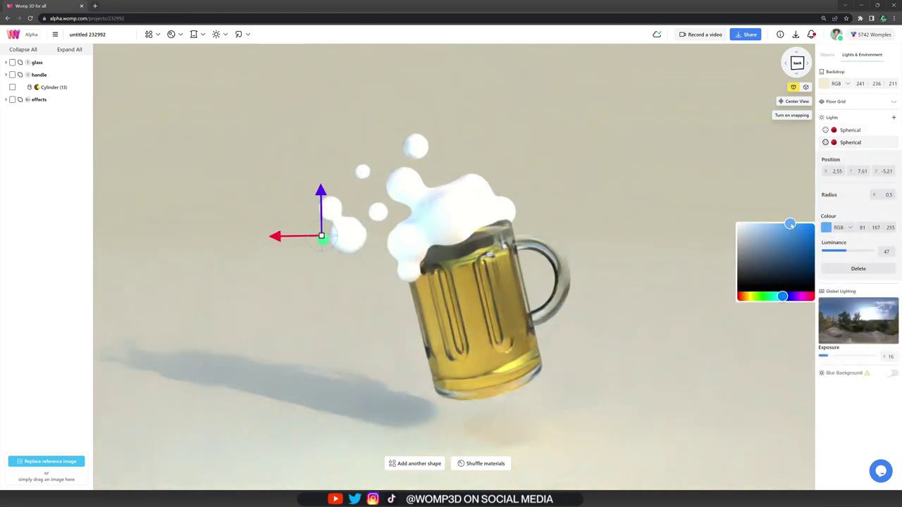
pyautogui.moveTo(840, 252); pyautogui.dragTo(837, 252)
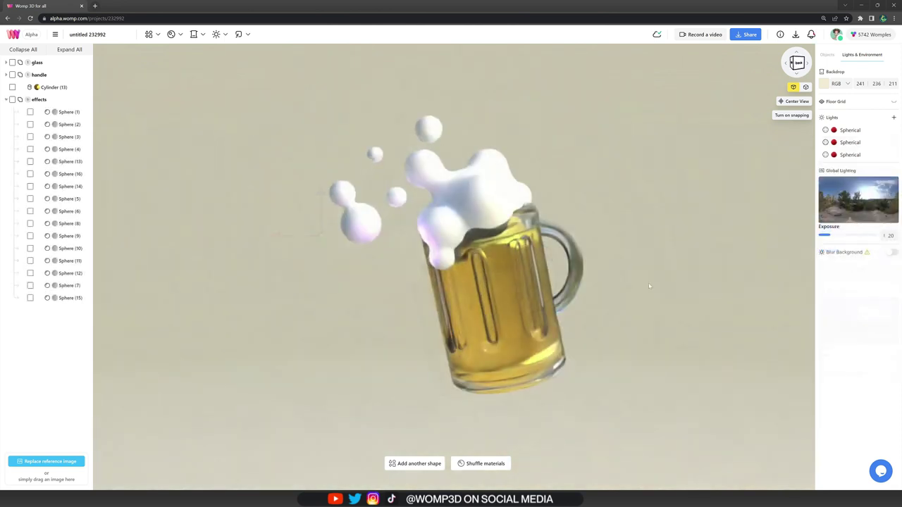
# Turn the mug to its final angle, start publishing the project, and compare the thumbnail formats before choosing Portrait.
pyautogui.moveTo(649, 282); pyautogui.dragTo(593, 302, button='right')
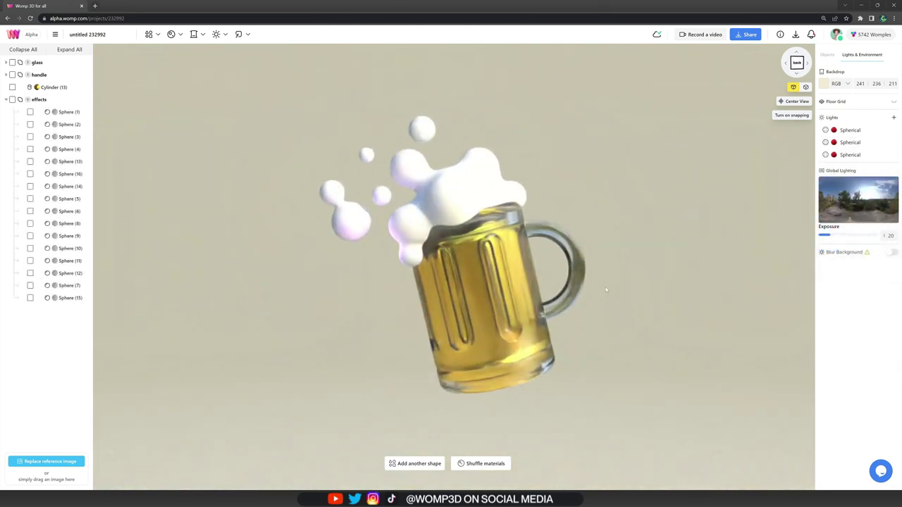
pyautogui.click(753, 35)
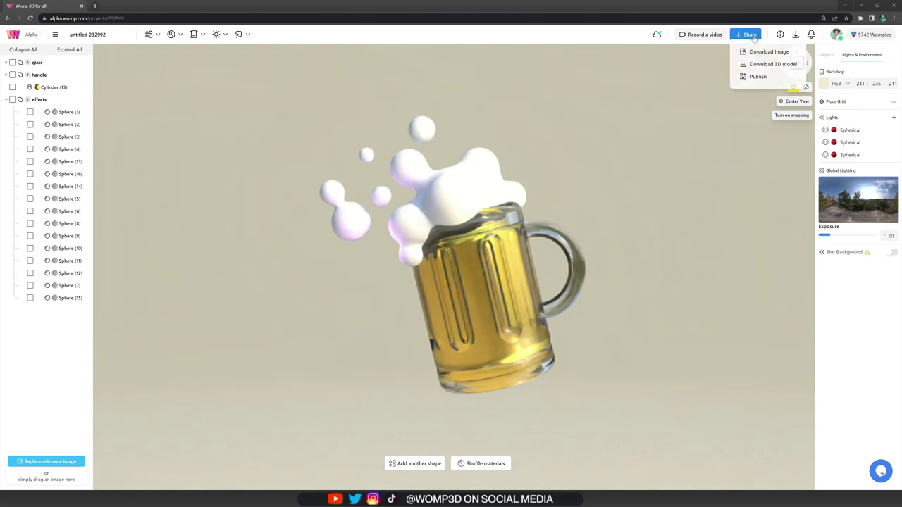
pyautogui.click(760, 78)
pyautogui.click(446, 258)
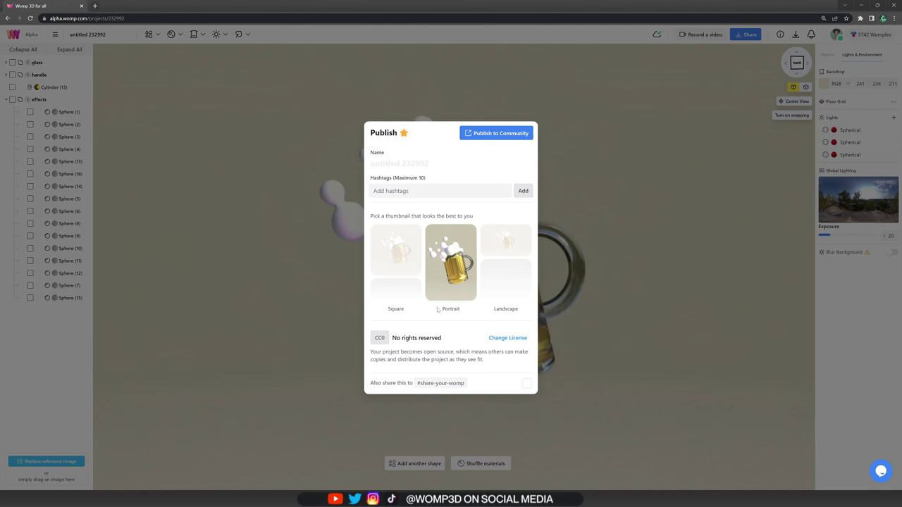
pyautogui.click(521, 250)
pyautogui.click(399, 247)
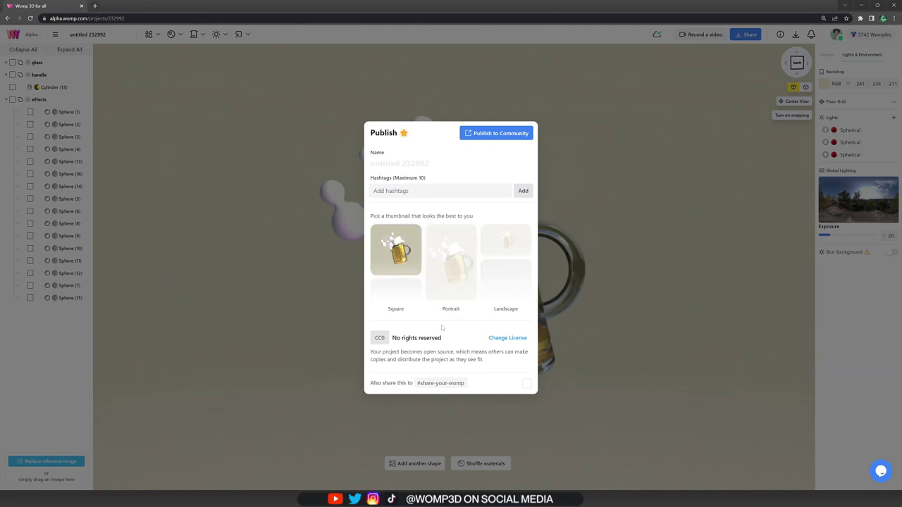
pyautogui.click(465, 290)
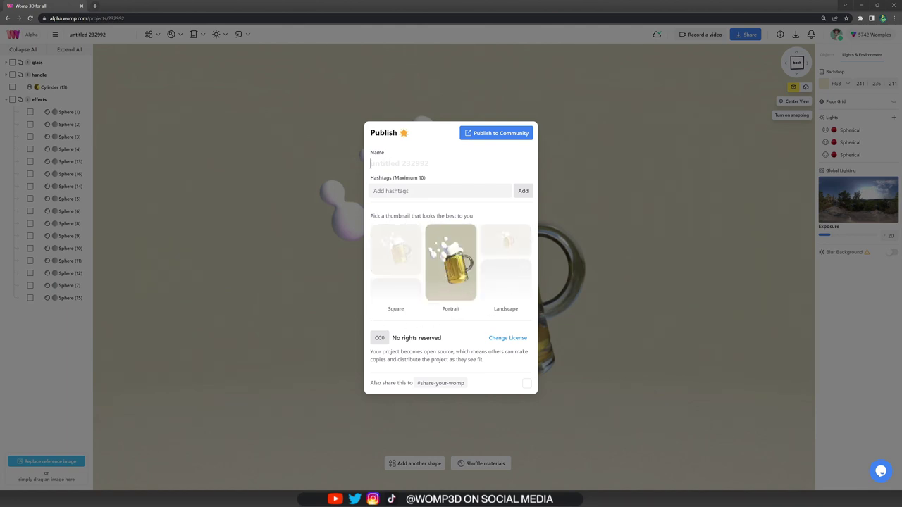
# Name the published project "Beer :)" and add the hashtags #drink, #3dmodel and #thumbsup.
pyautogui.write('Beer :)')
pyautogui.click(441, 191)
pyautogui.write('#')
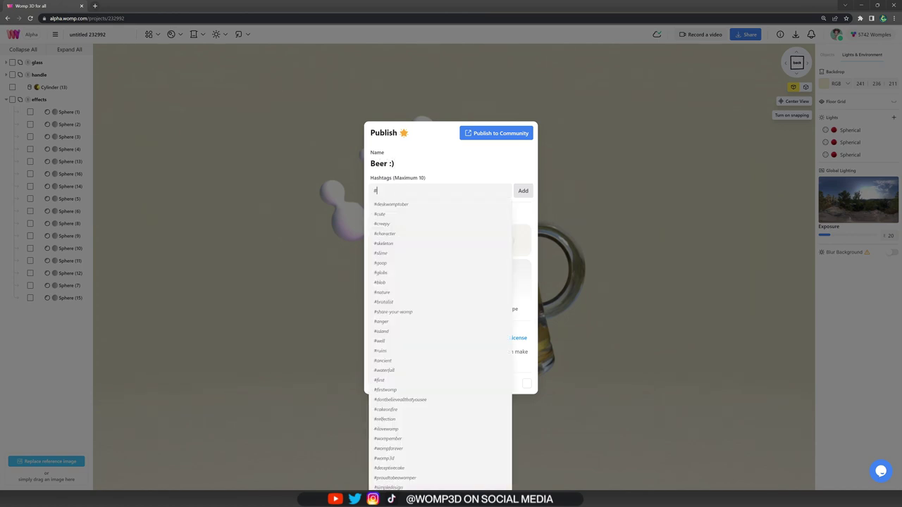
pyautogui.write('drink')
pyautogui.click(427, 199)
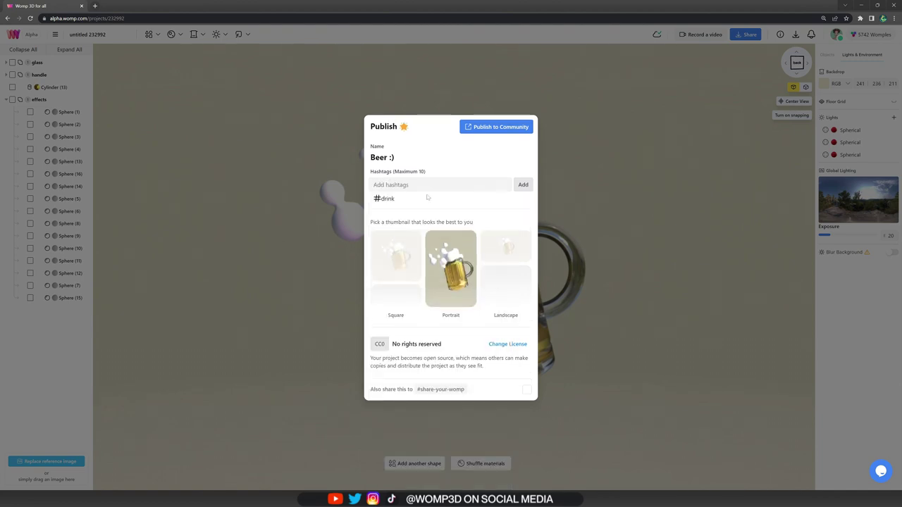
pyautogui.write('#3dmodel')
pyautogui.click(427, 198)
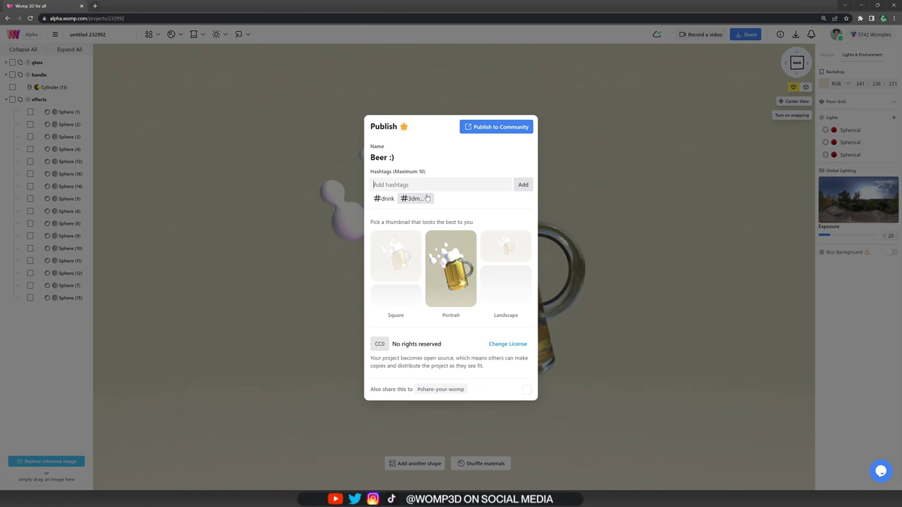
pyautogui.write('#thumbsup')
pyautogui.click(427, 198)
# Change the project's license to CC BY Attribution, allowing copies and distribution with credit.
pyautogui.click(502, 345)
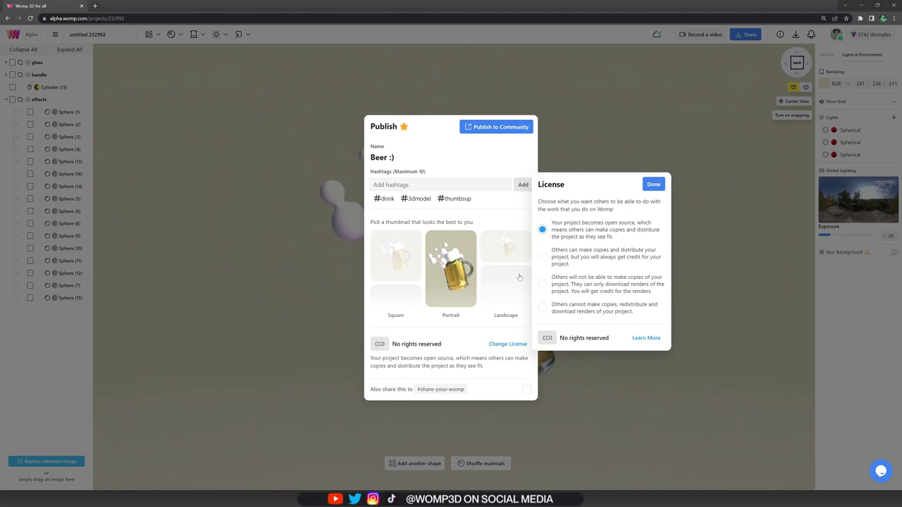
pyautogui.click(542, 257)
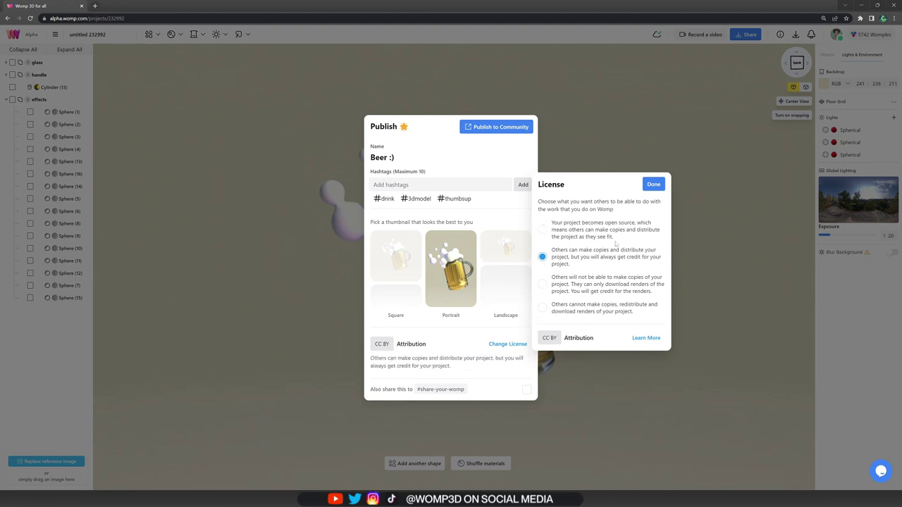
pyautogui.click(653, 184)
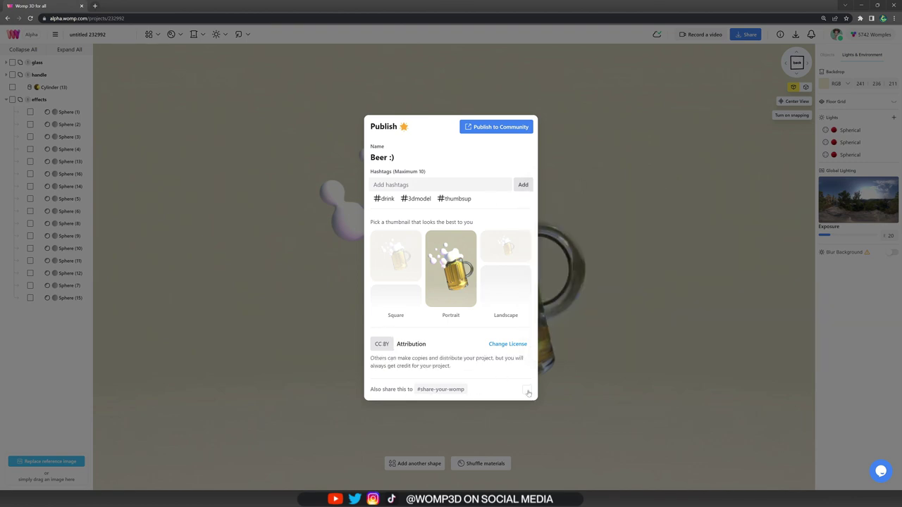